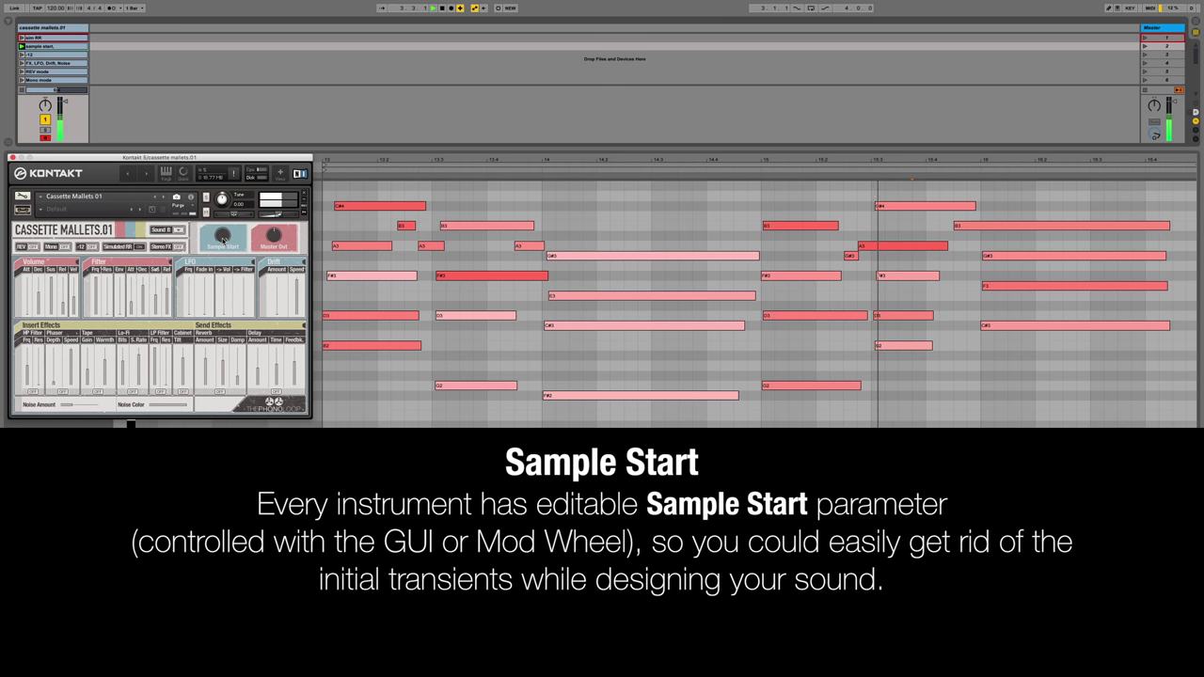
- Set the Cassette Mallets instrument to Sound A for the sample start clip and reopen its list of sounds
{"action": "left_click", "coordinate": [161, 229]}
{"action": "left_click", "coordinate": [161, 241]}
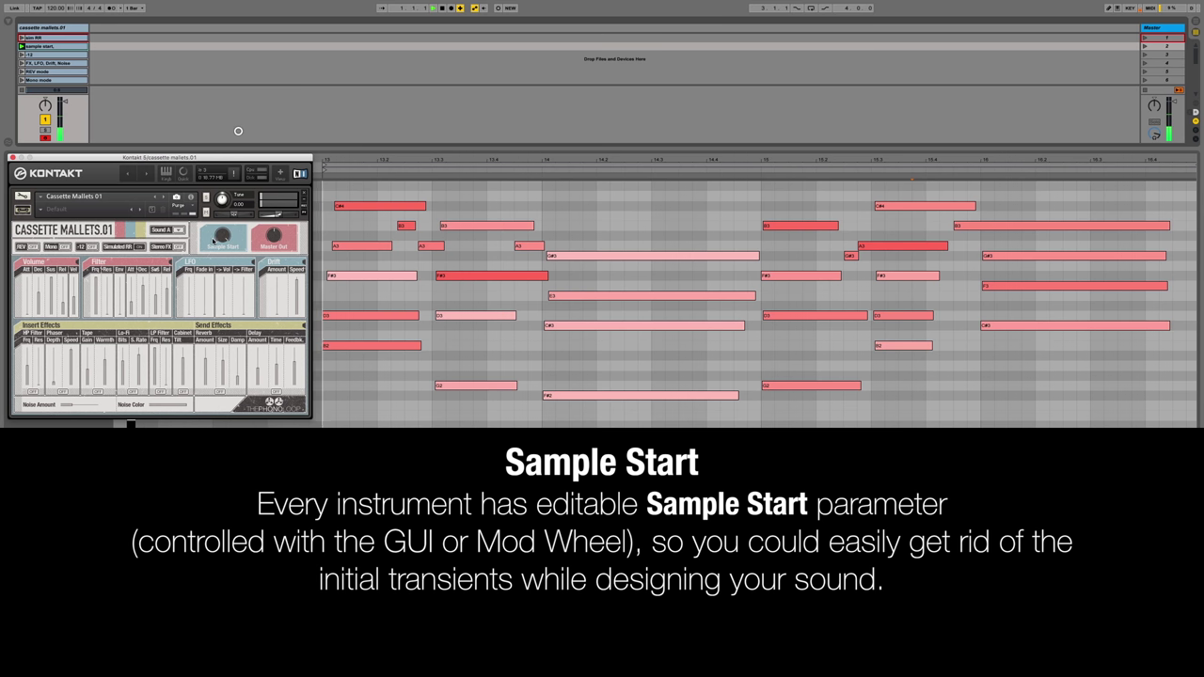
{"action": "left_click", "coordinate": [178, 230]}
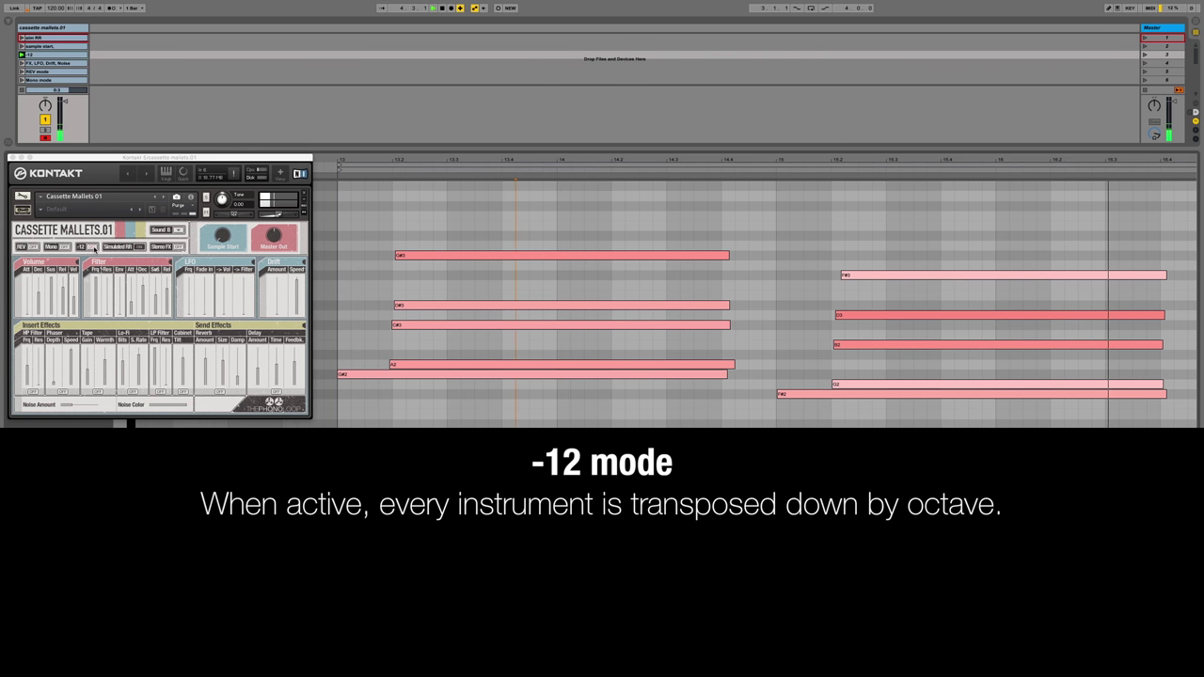
- Toggle the instrument's -12 mode and compare it using Sound A and Sound C while the clip plays
{"action": "left_click", "coordinate": [92, 247]}
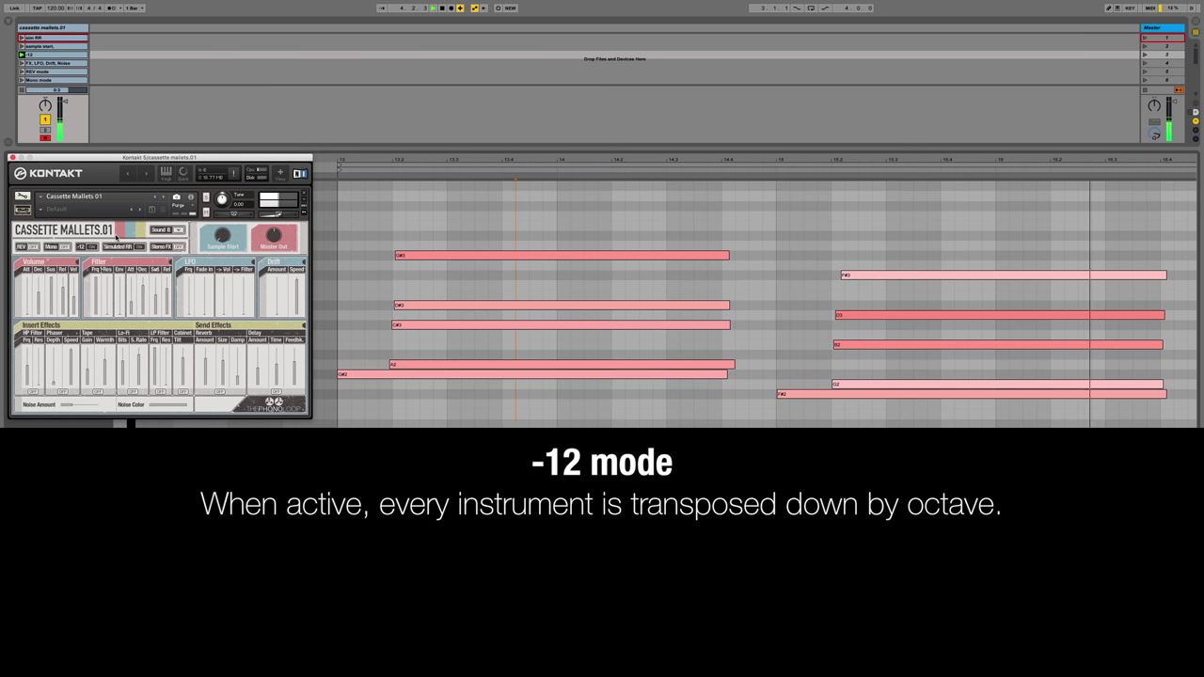
{"action": "left_click", "coordinate": [178, 230]}
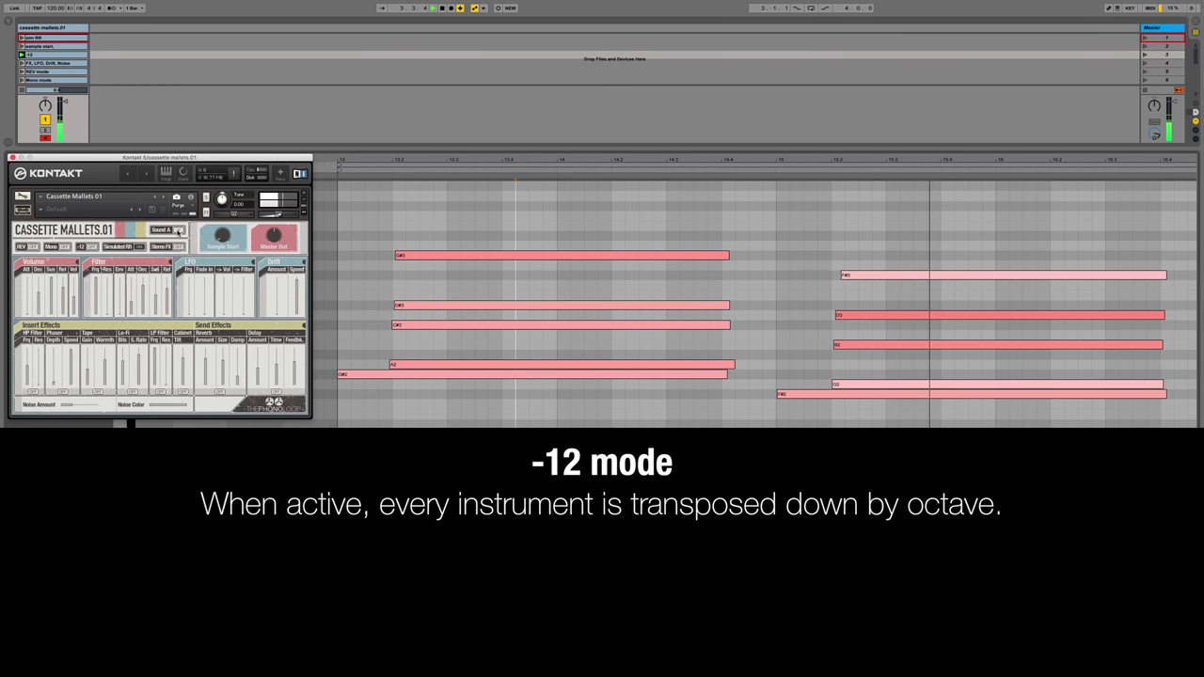
{"action": "left_click", "coordinate": [179, 230]}
{"action": "left_click", "coordinate": [160, 260]}
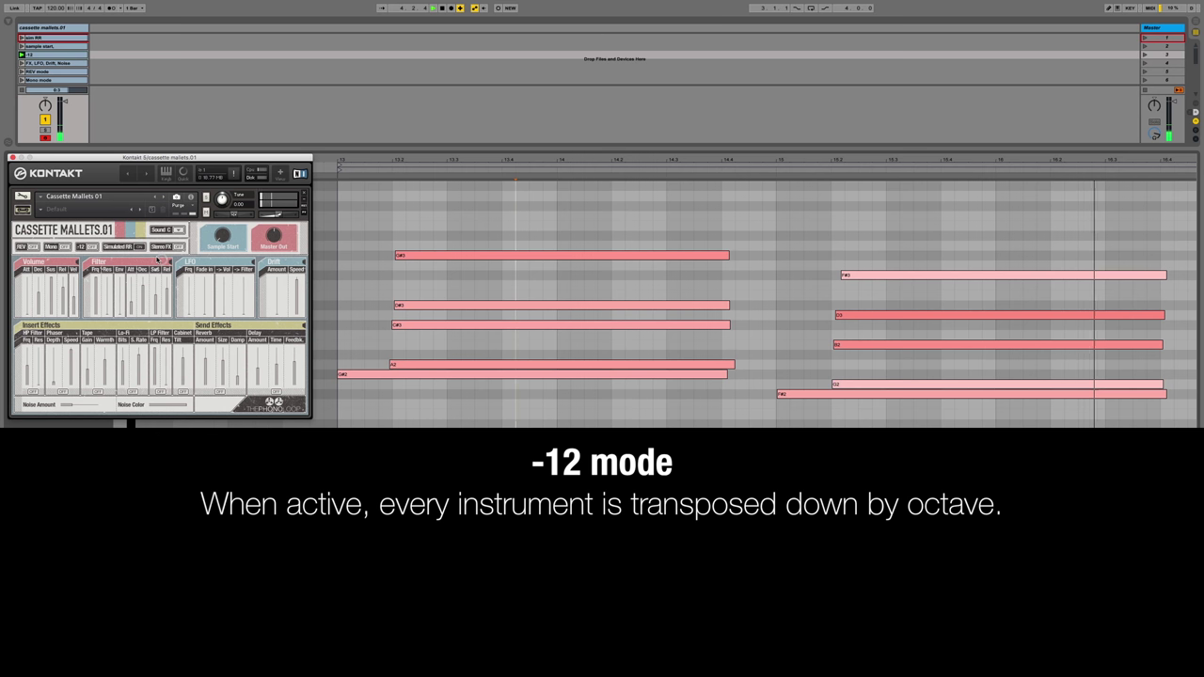
{"action": "left_click", "coordinate": [90, 248]}
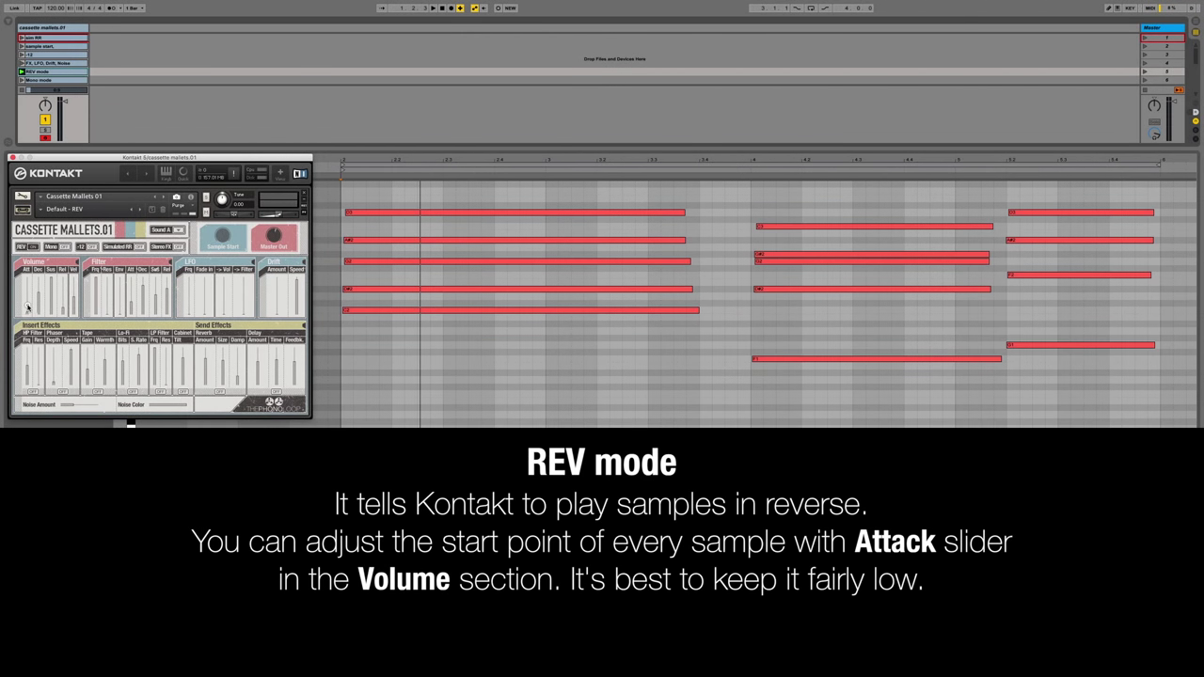
- Start and stop playback of the REV mode clip to audition the reversed samples
{"action": "key", "text": "space"}
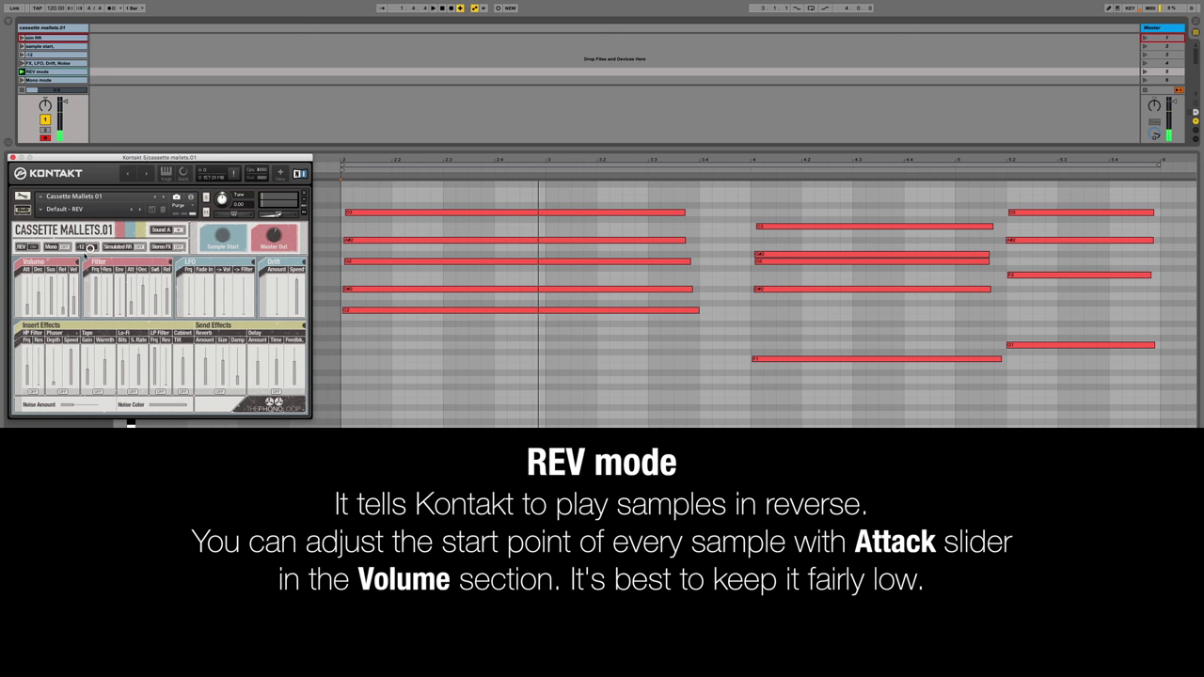
{"action": "key", "text": "space"}
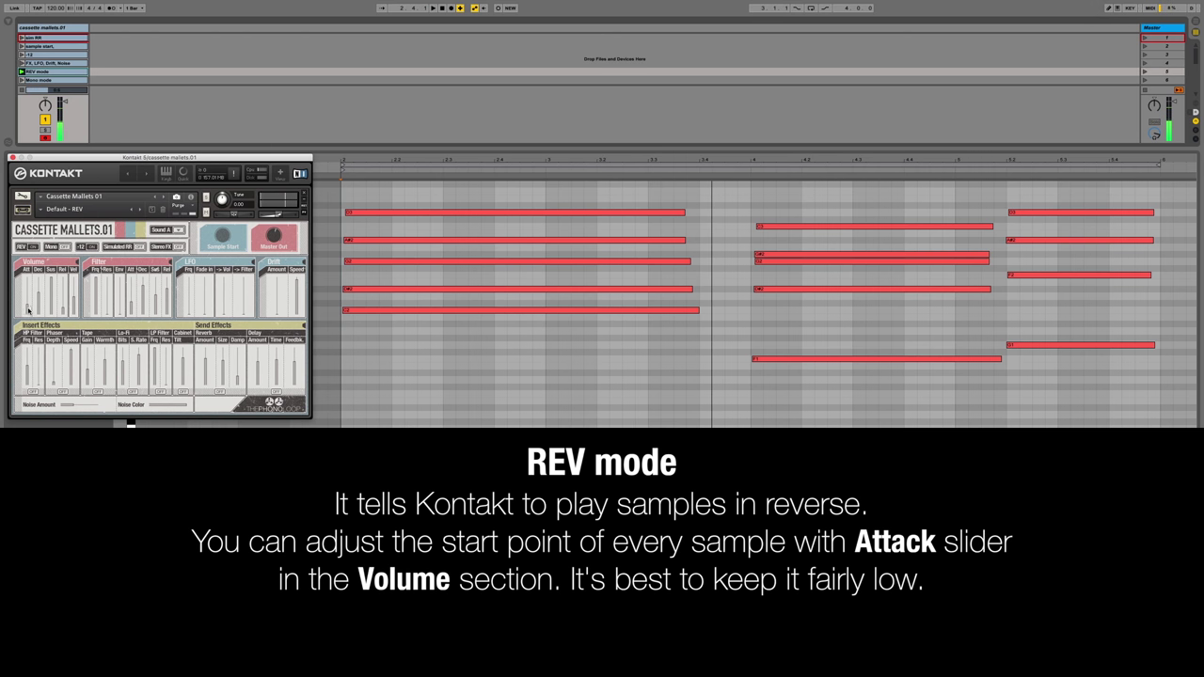
{"action": "key", "text": "space"}
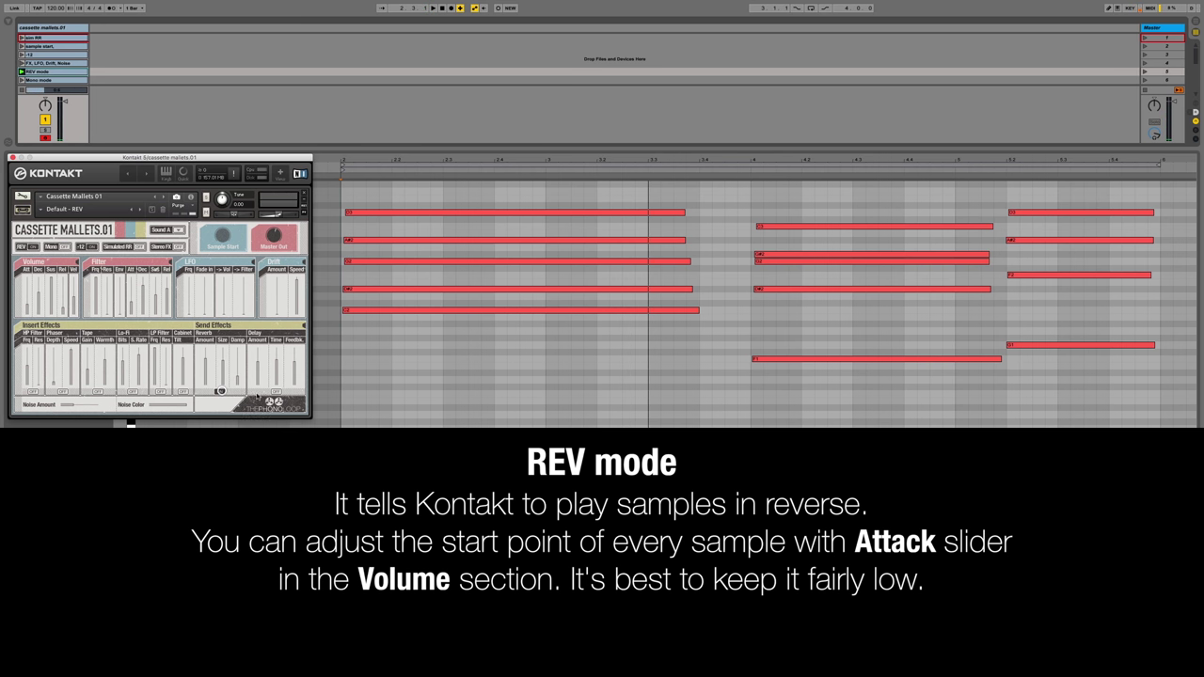
{"action": "key", "text": "space"}
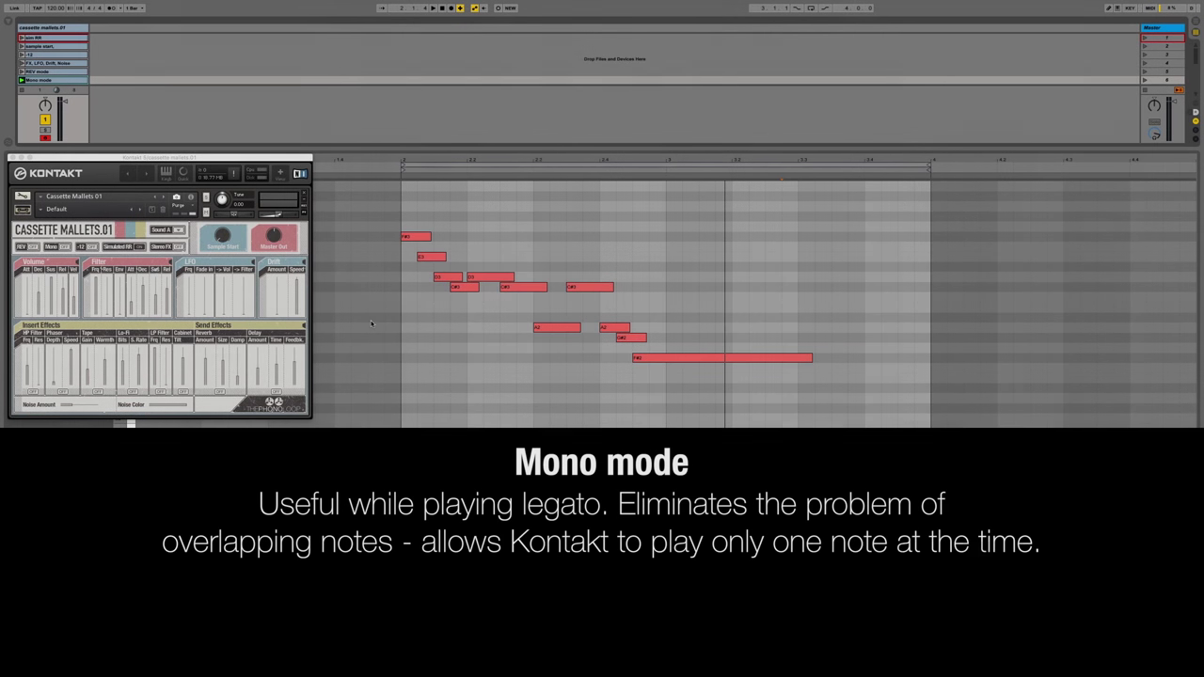
- Play the Mono mode clip and toggle the instrument's Mono switch
{"action": "key", "text": "space"}
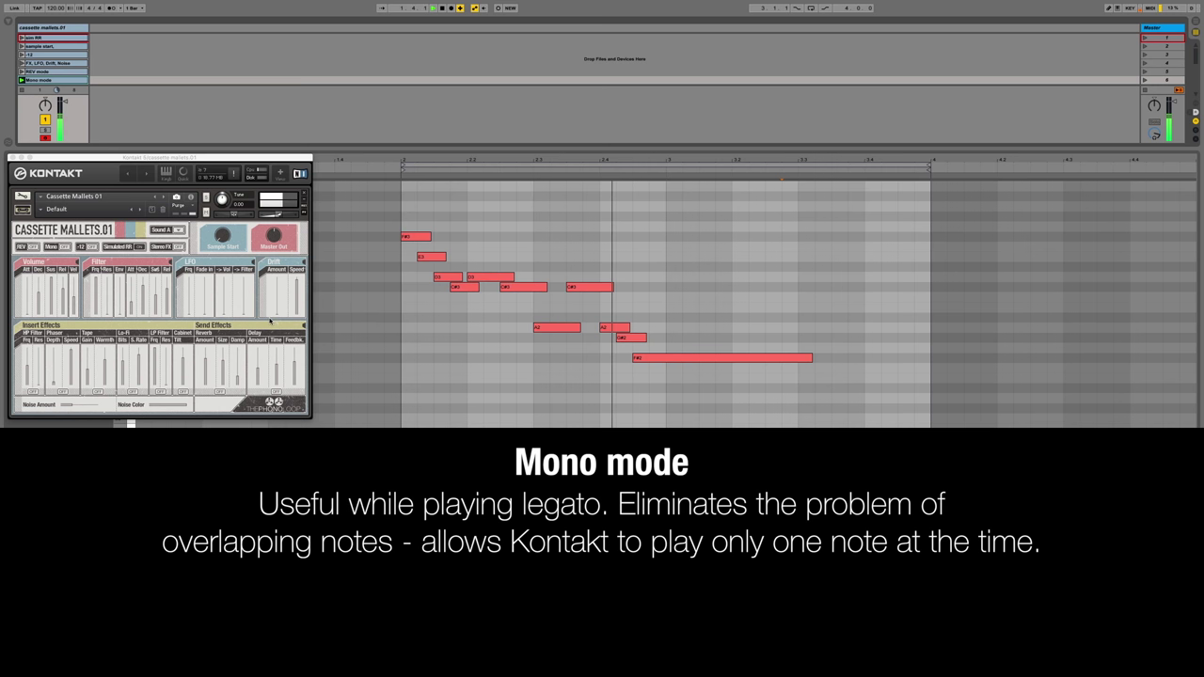
{"action": "left_click", "coordinate": [64, 248]}
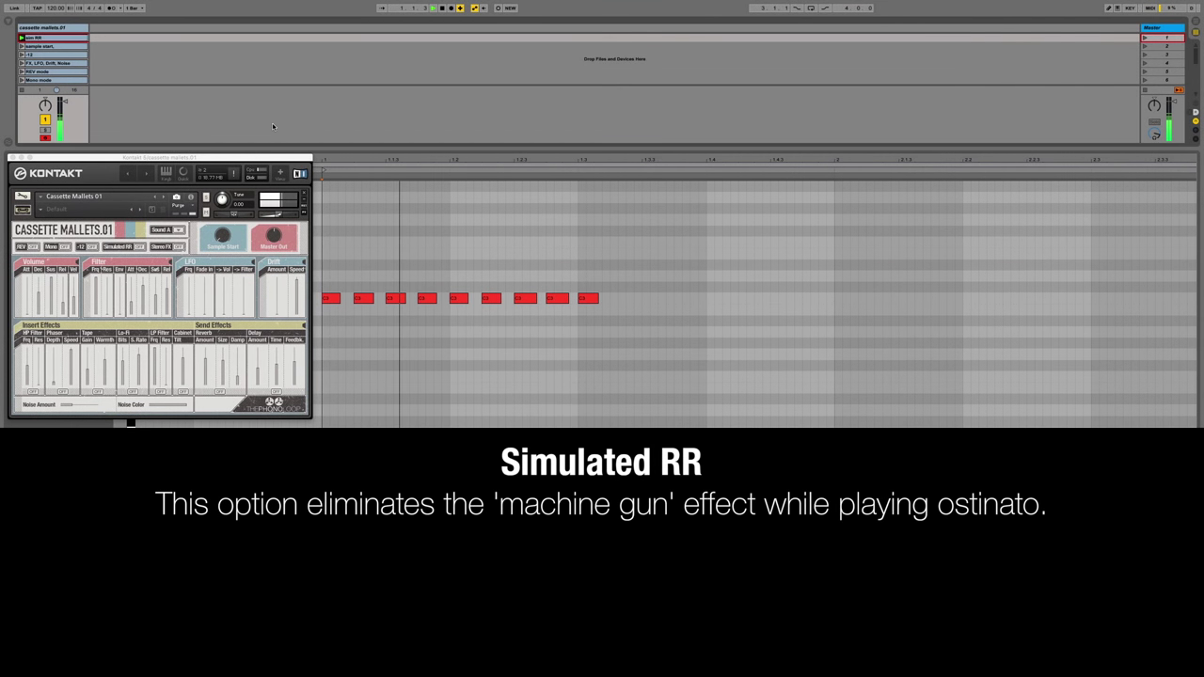
- Toggle Simulated RR repeatedly to compare the repeated-note clip with and without it
{"action": "left_click", "coordinate": [139, 246]}
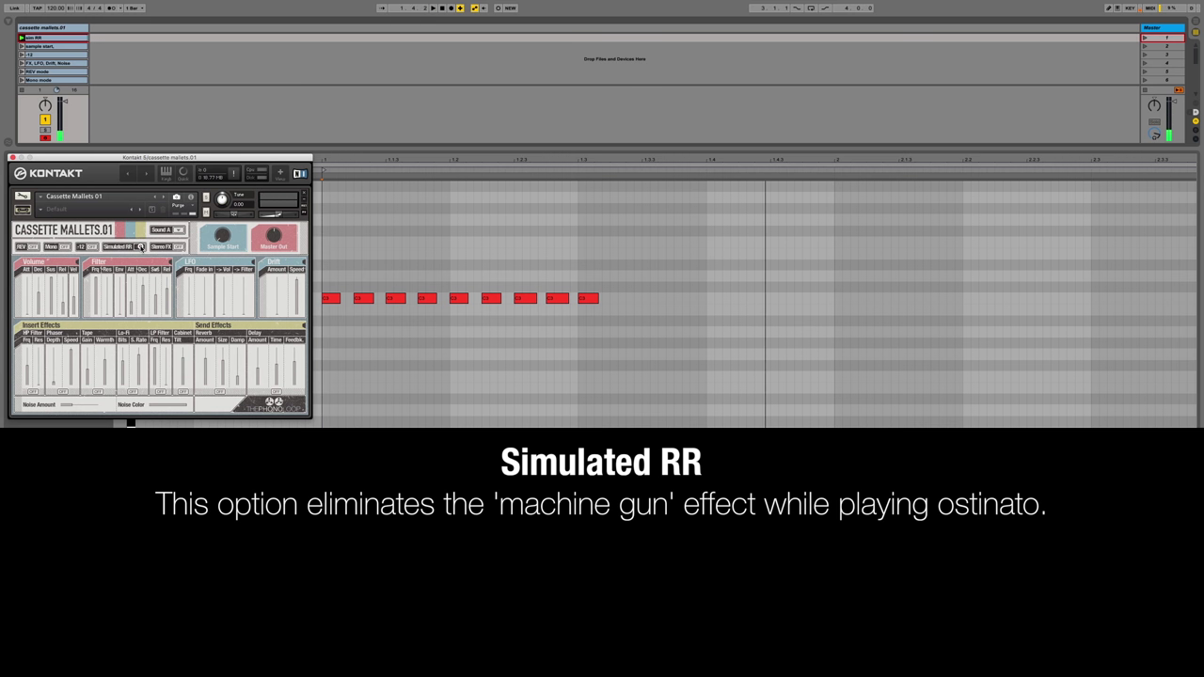
{"action": "left_click", "coordinate": [140, 247]}
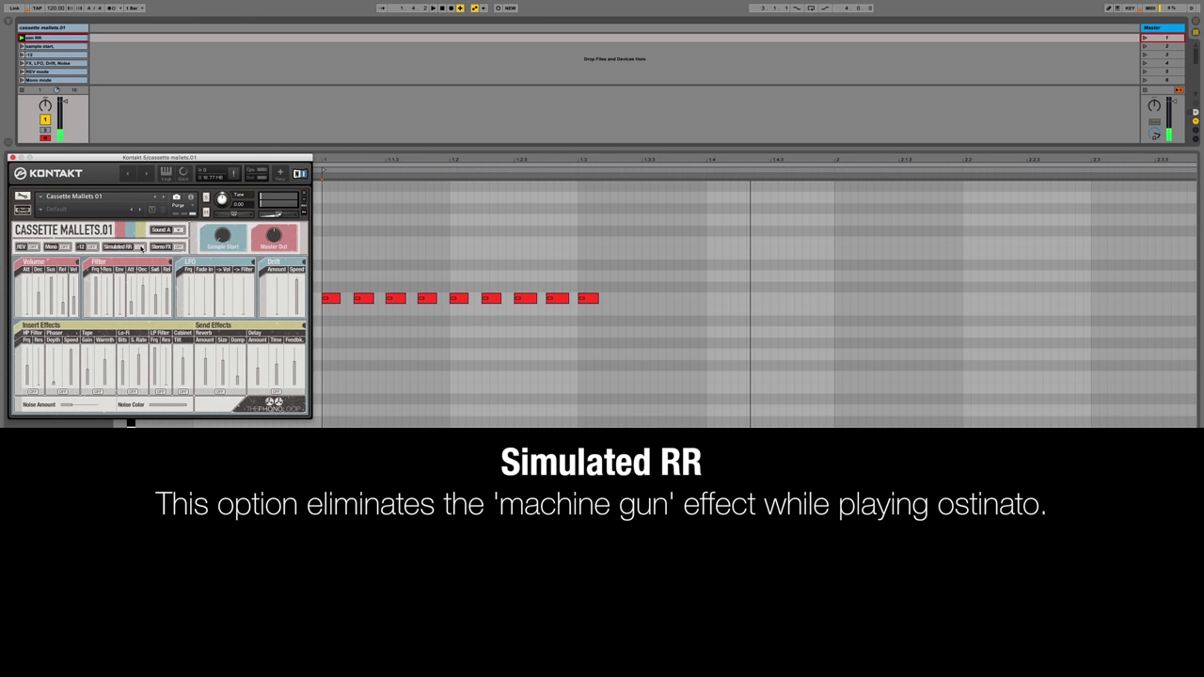
{"action": "left_click", "coordinate": [140, 246]}
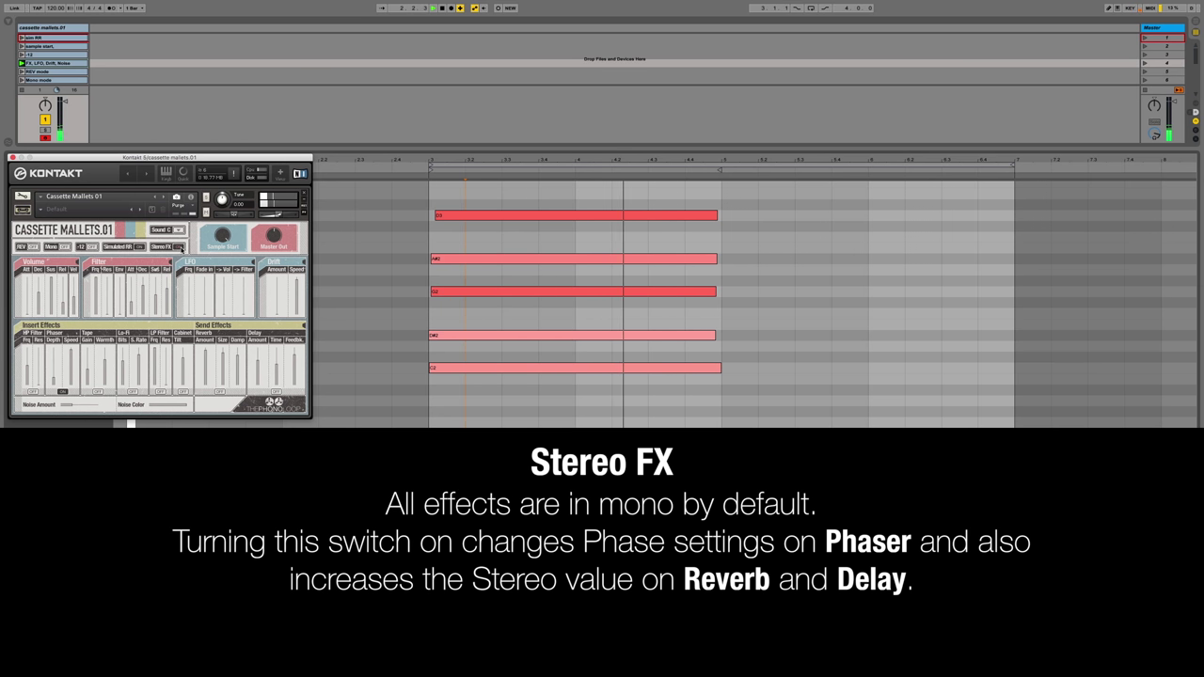
- Toggle Stereo FX and adjust how strongly the LFO modulates volume and filter
{"action": "left_click", "coordinate": [180, 248]}
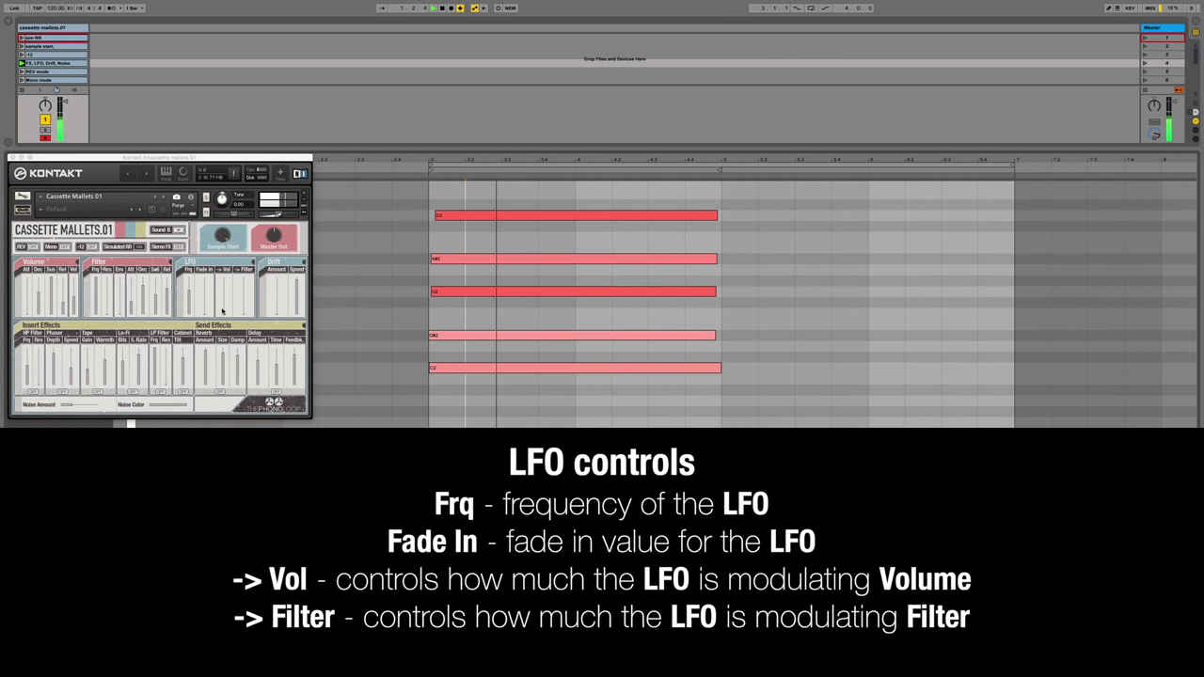
{"action": "left_click", "coordinate": [222, 311]}
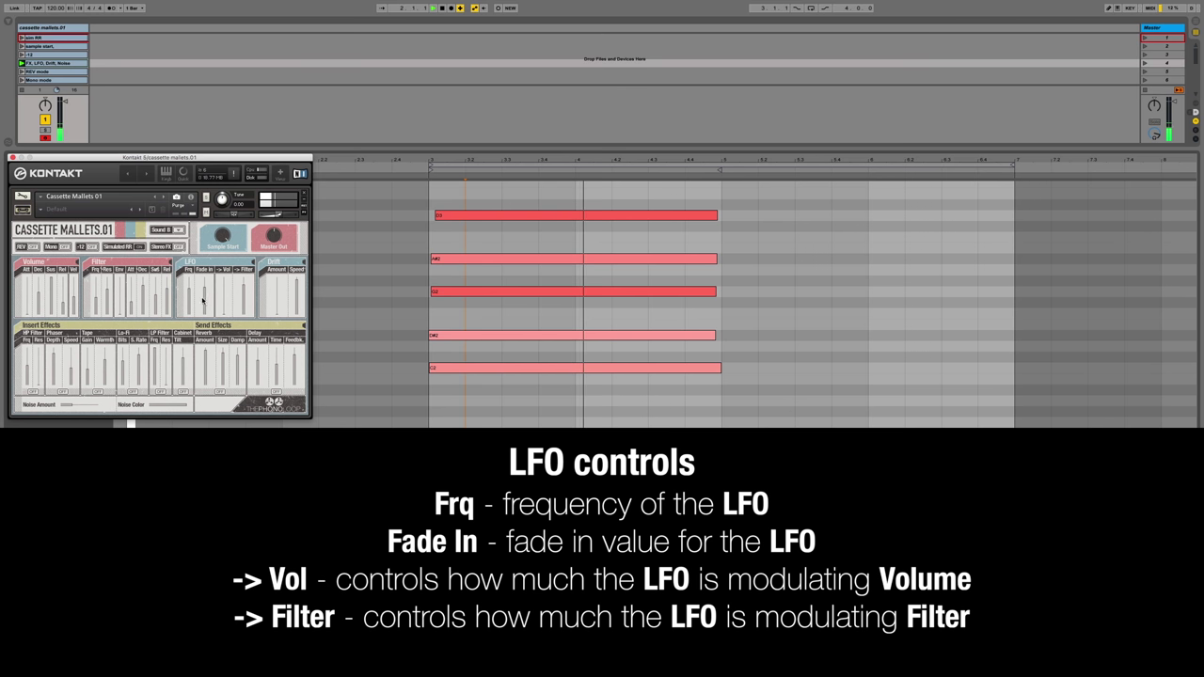
{"action": "left_click_drag", "start_coordinate": [242, 299], "coordinate": [244, 311]}
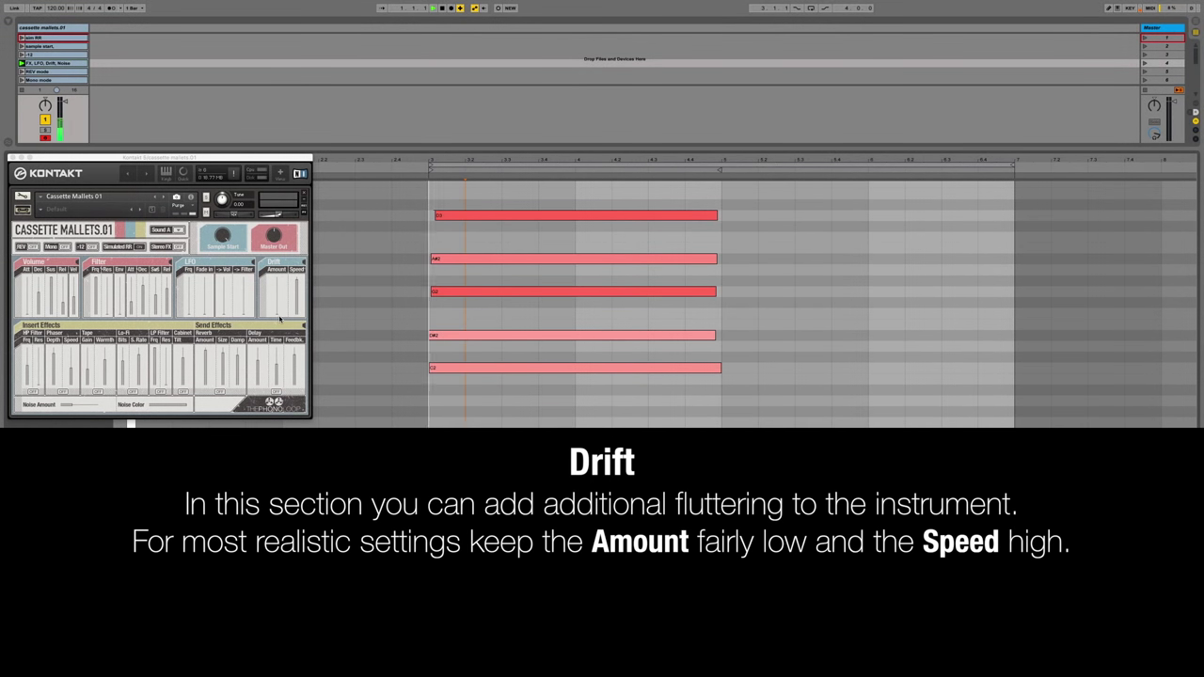
- Adjust the Drift section's Amount and Speed while the chord clip plays
{"action": "left_click", "coordinate": [277, 309]}
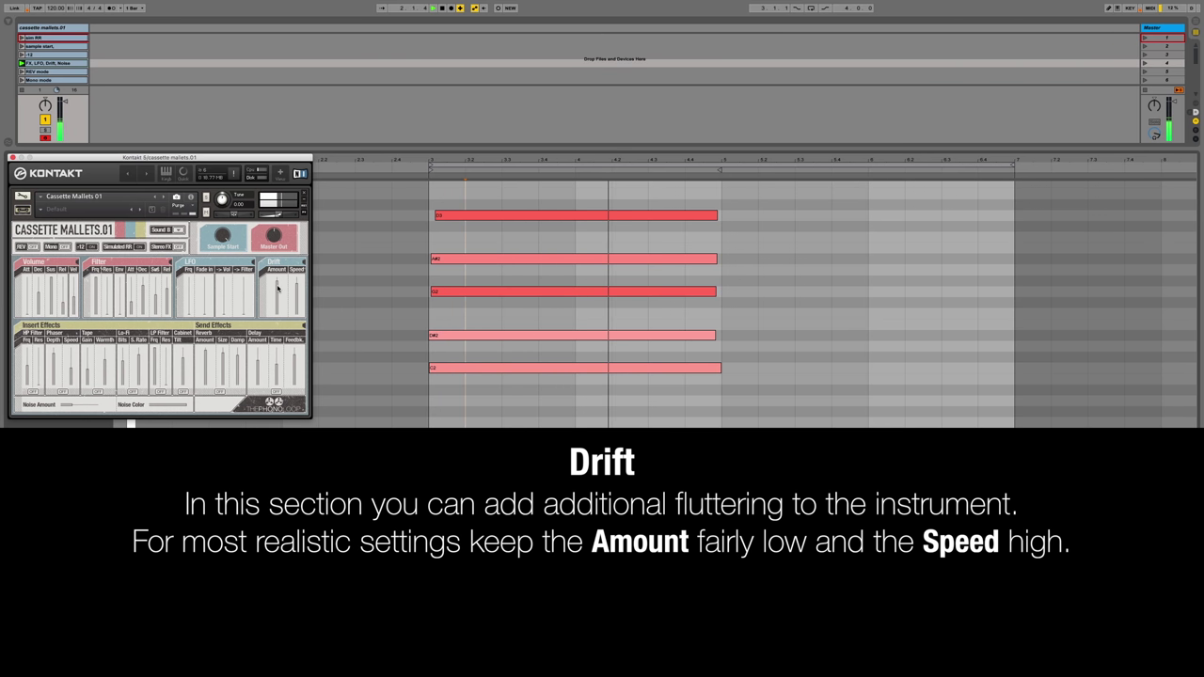
{"action": "key", "text": "space"}
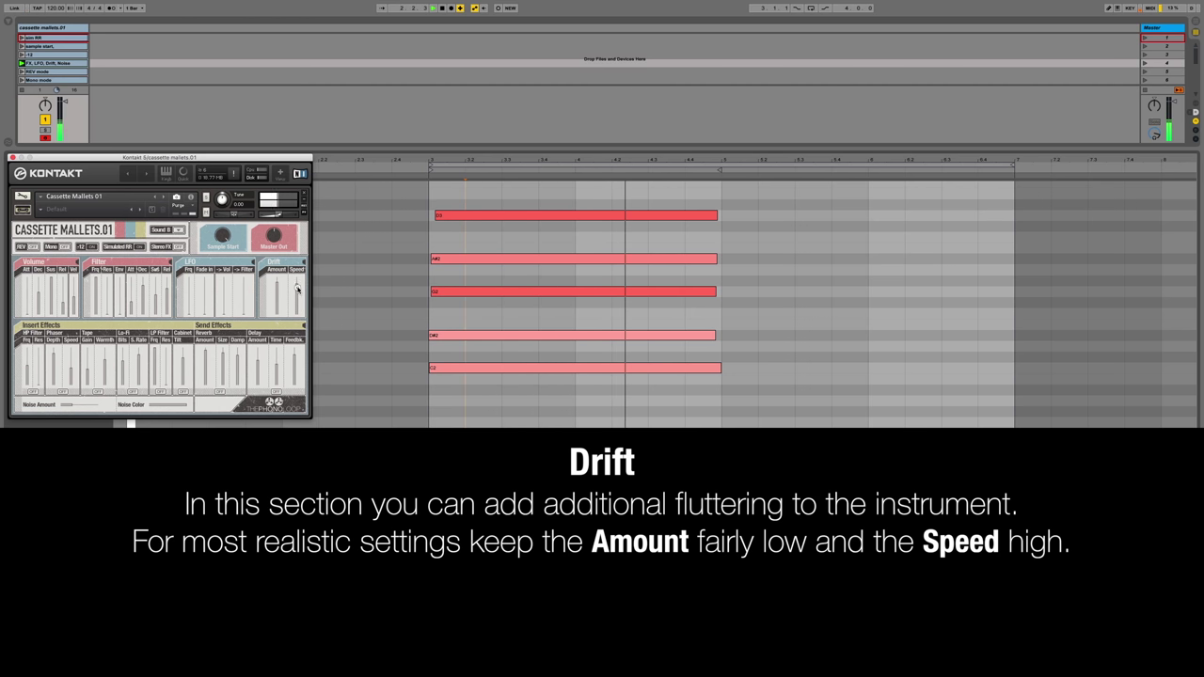
{"action": "left_click_drag", "start_coordinate": [297, 303], "coordinate": [297, 282]}
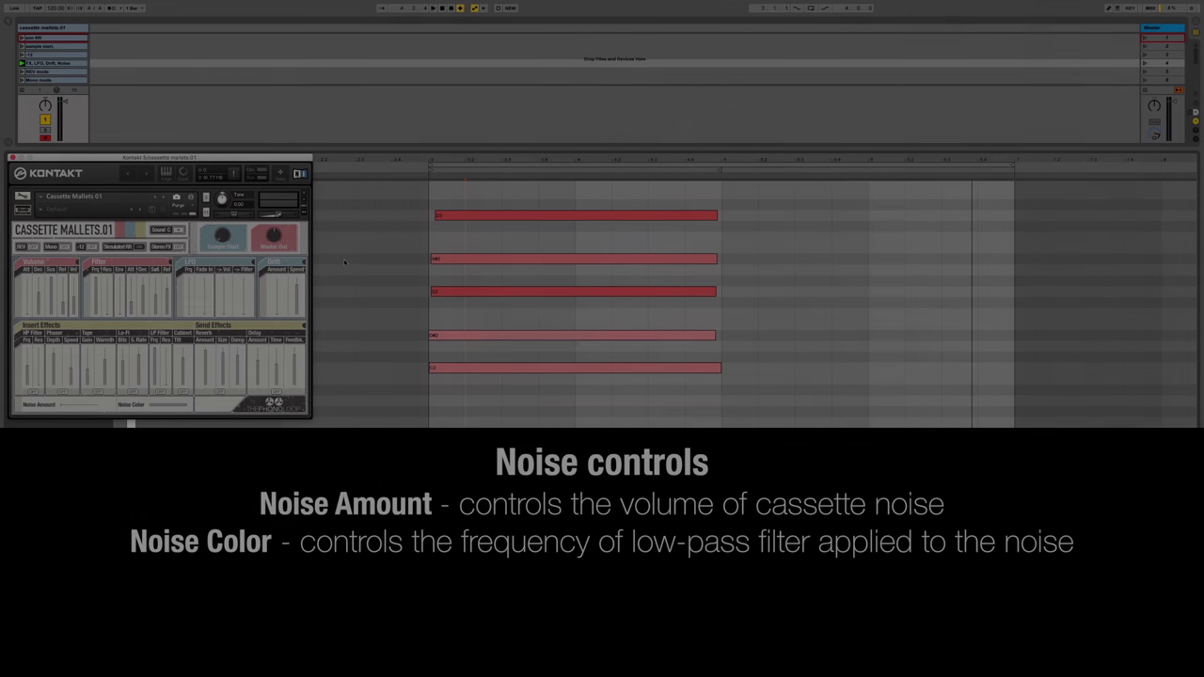
- Play the chord clip for the noise demonstration and switch the instrument to Sound B
{"action": "key", "text": "space"}
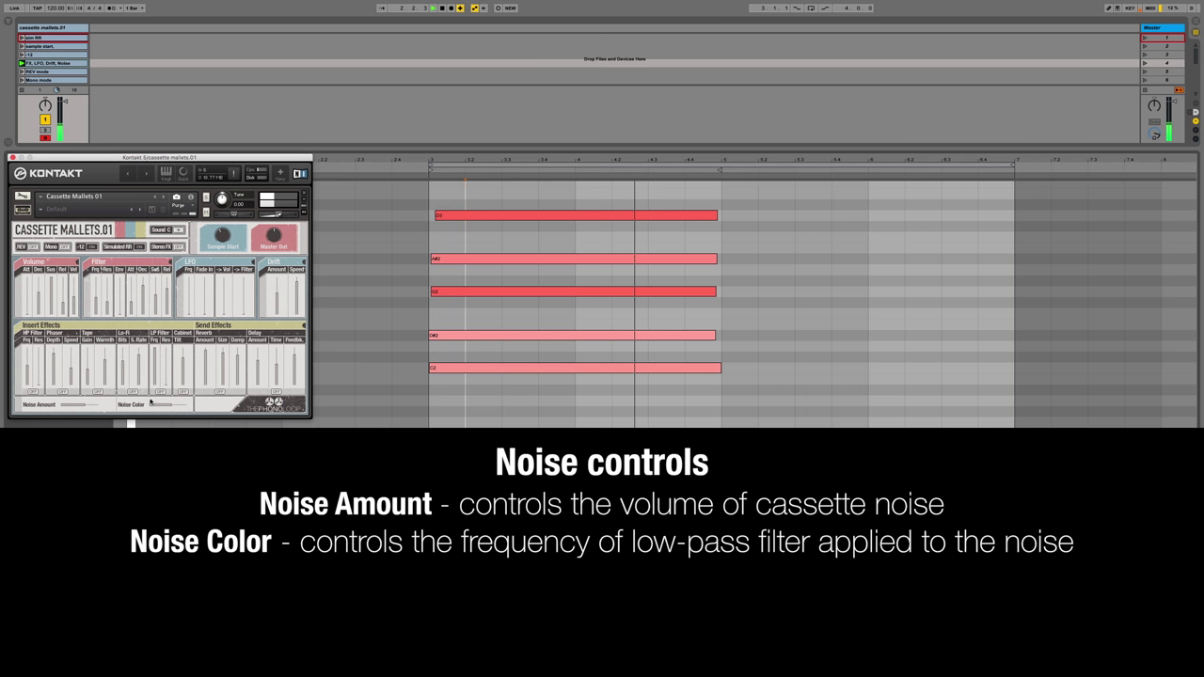
{"action": "left_click", "coordinate": [176, 230]}
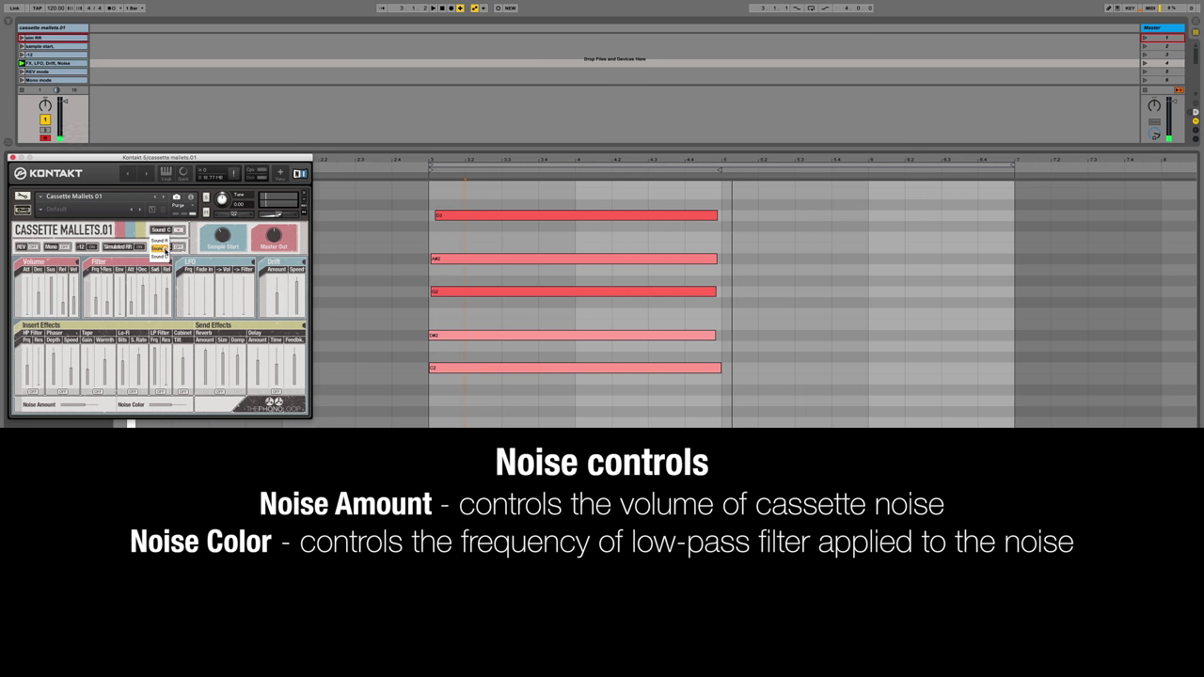
{"action": "key", "text": "space"}
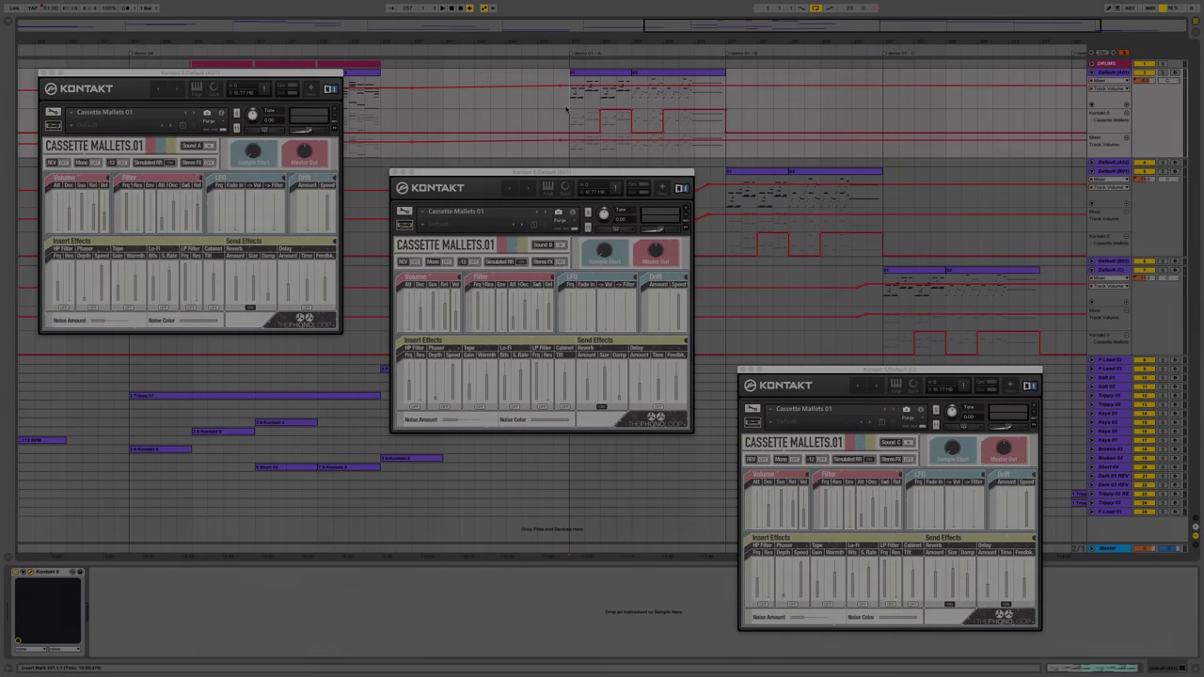
- Audition the opening of demo 01 in sequence on the Sound A, Sound B and Sound C tracks
{"action": "key", "text": "space"}
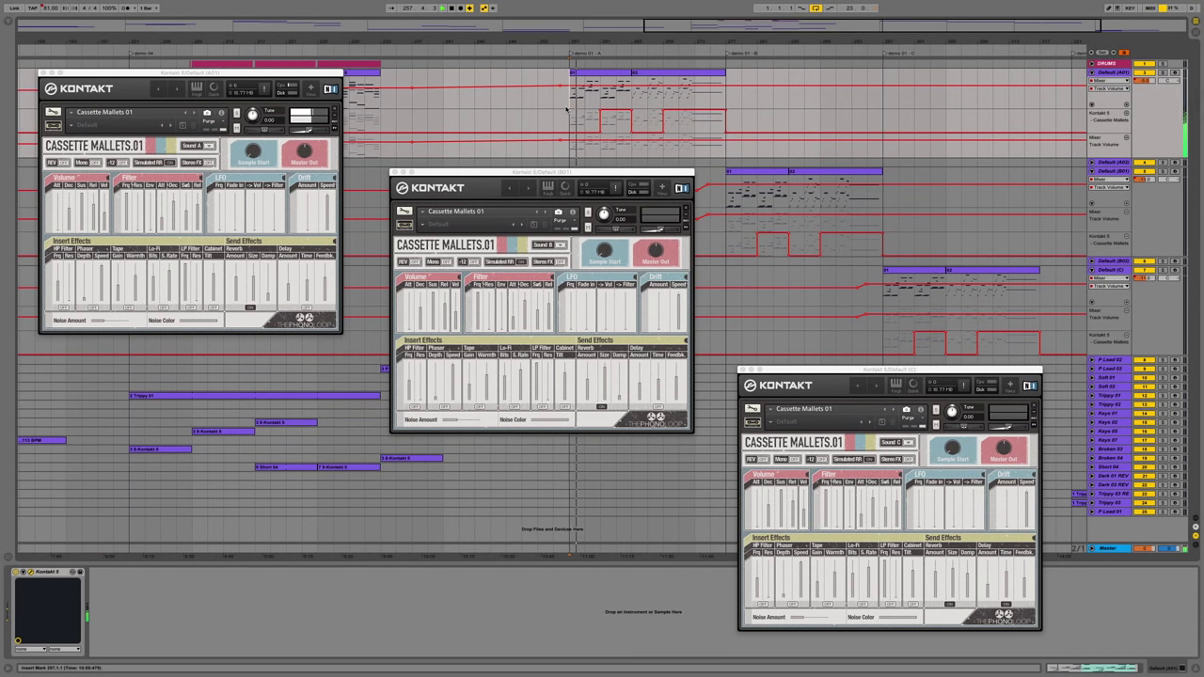
{"action": "left_click", "coordinate": [724, 203]}
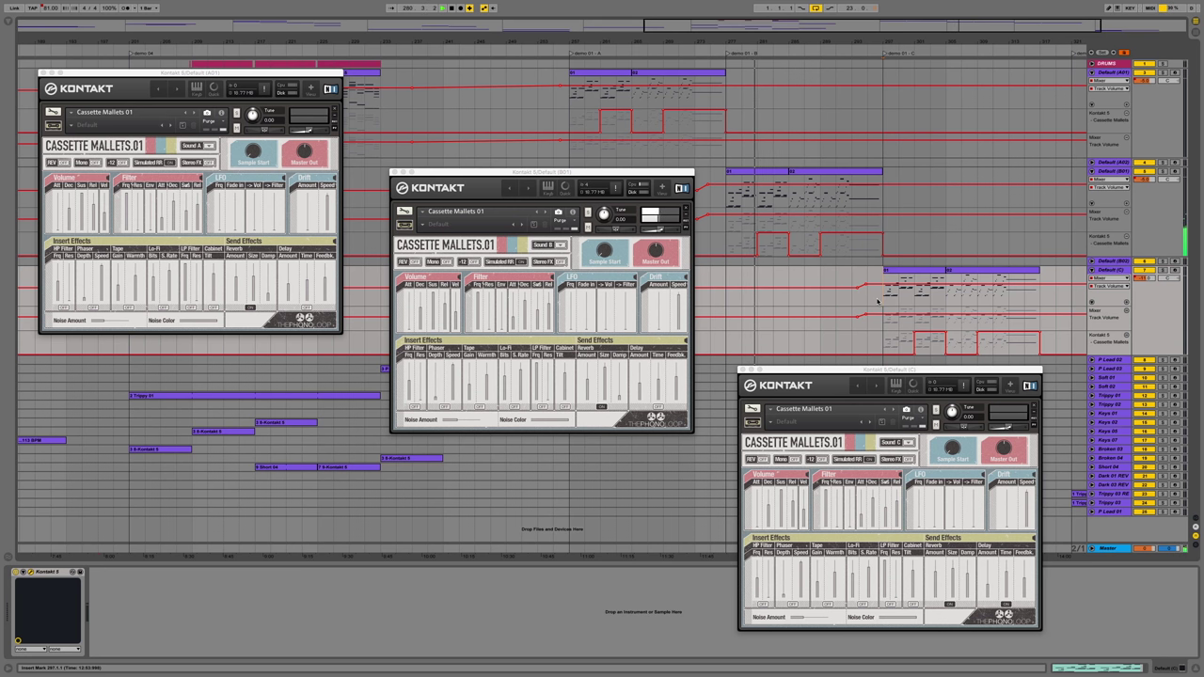
{"action": "key", "text": "space"}
{"action": "key", "text": "space"}
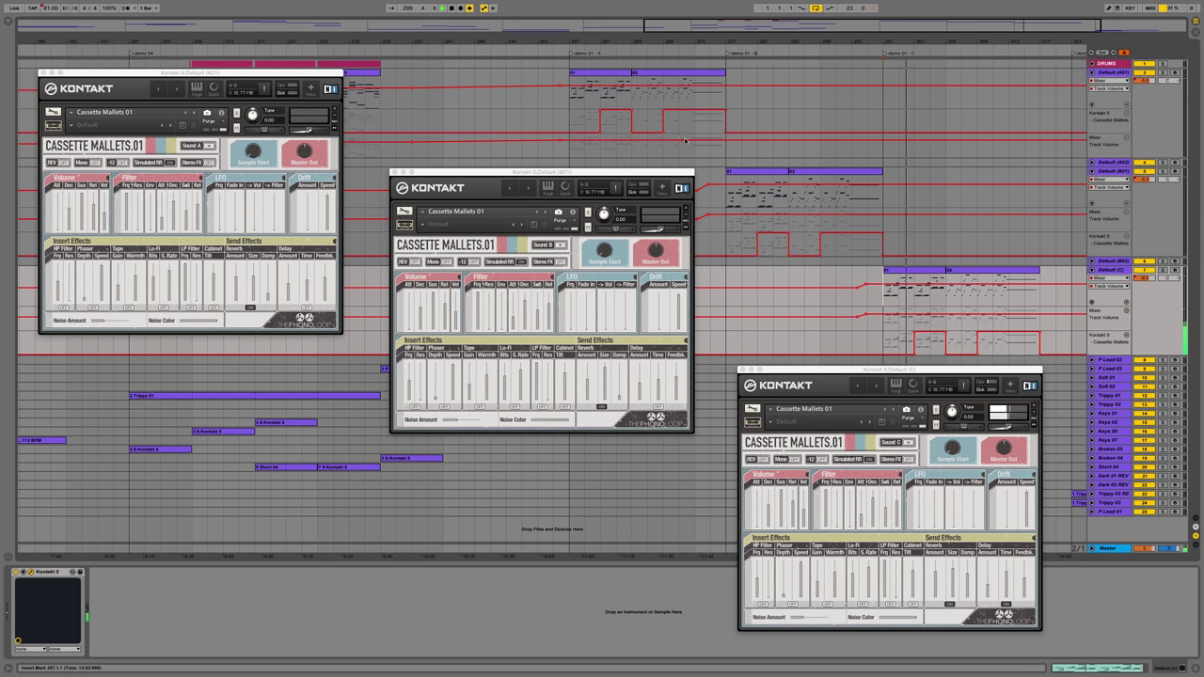
- Audition demo 01 from bar 261 on the Sound A track and from bar 281 on the Sound B track
{"action": "left_click", "coordinate": [602, 97]}
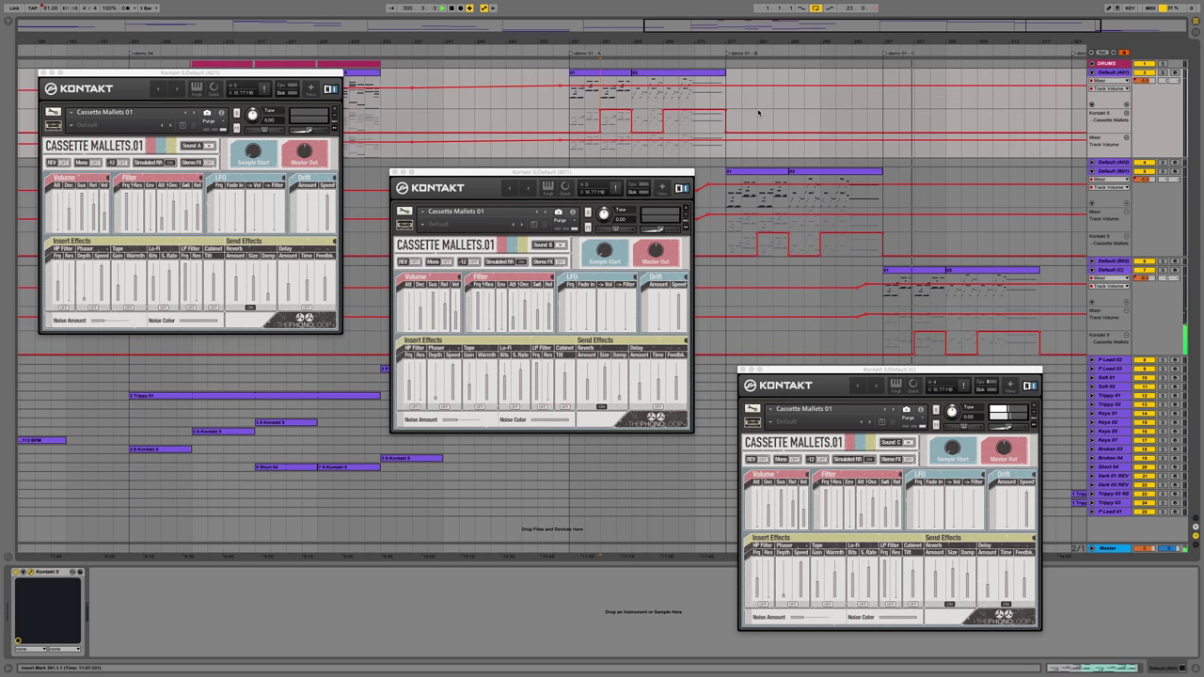
{"action": "key", "text": "space"}
{"action": "key", "text": "space"}
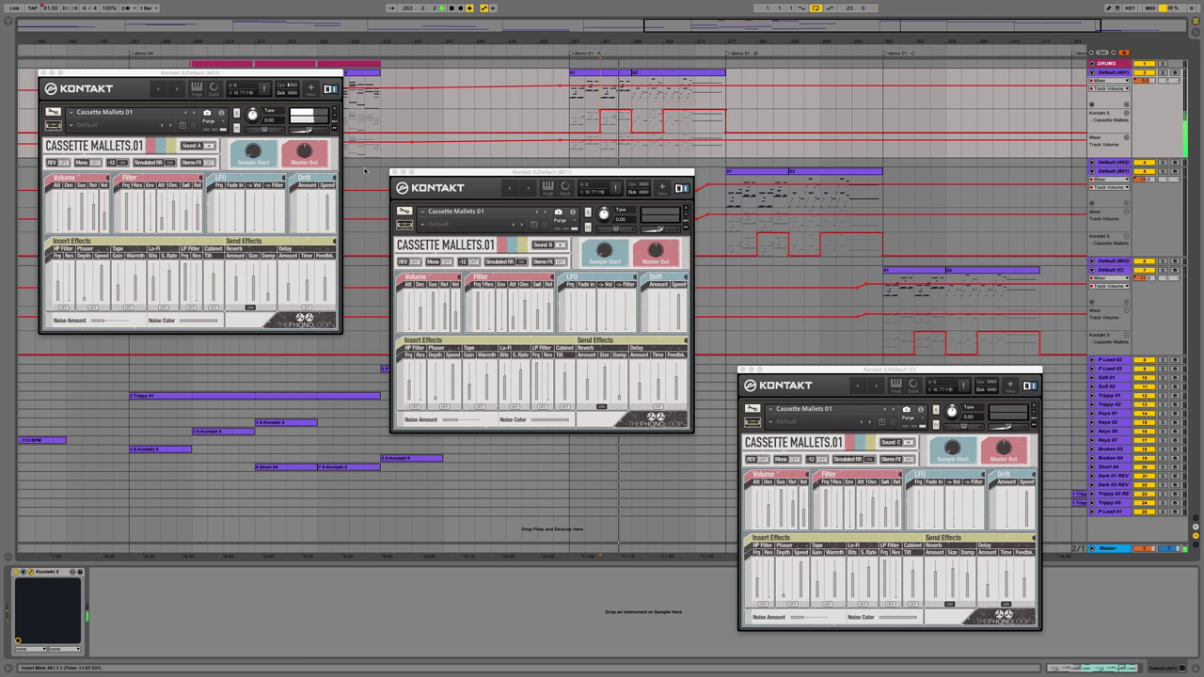
{"action": "left_click", "coordinate": [760, 200]}
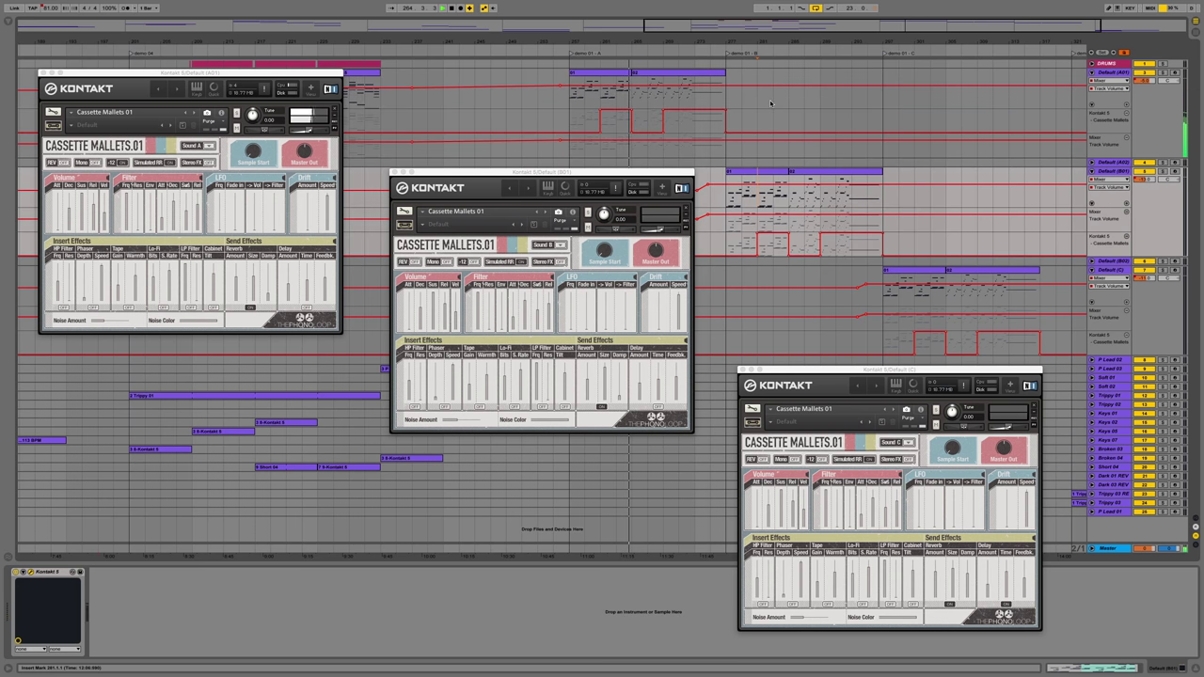
{"action": "key", "text": "space"}
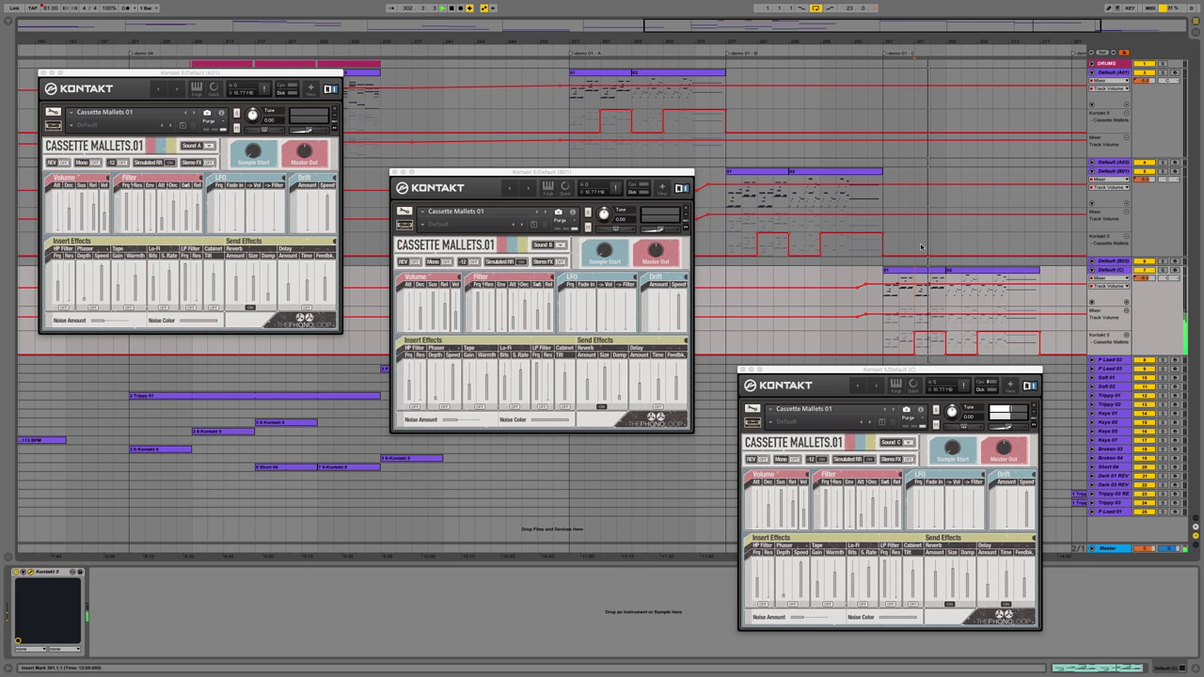
- Audition demo 01 from bar 265 on the Sound A track and from bar 285 on the Sound B track
{"action": "left_click", "coordinate": [762, 102]}
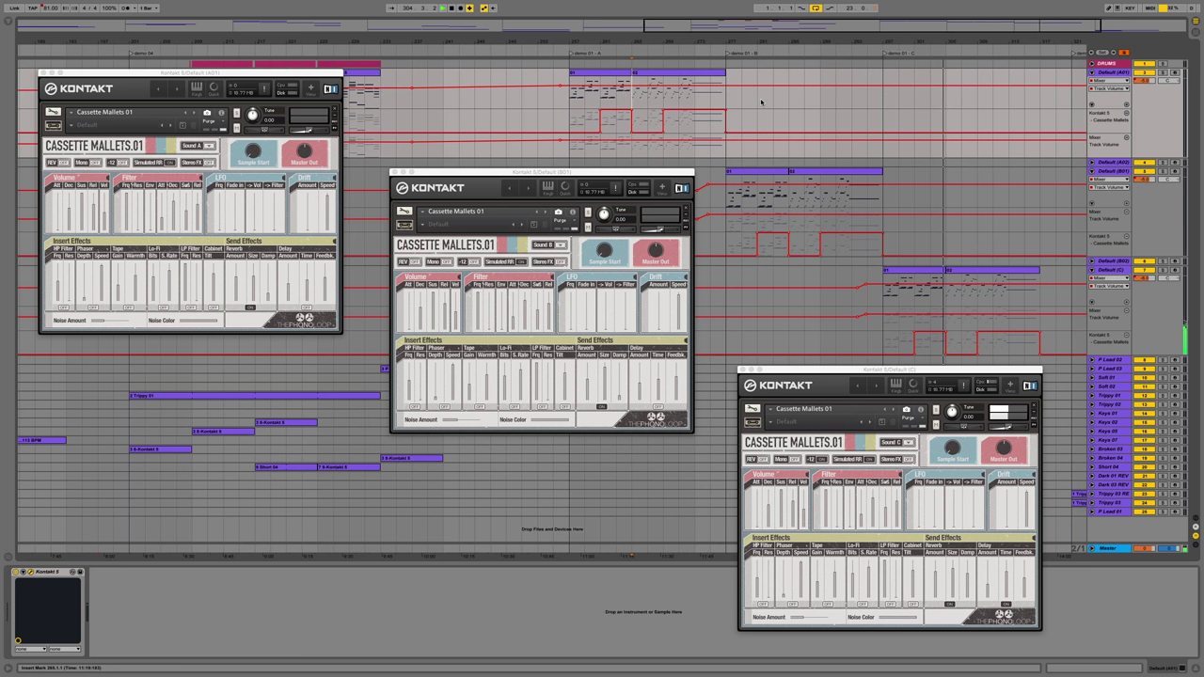
{"action": "key", "text": "space"}
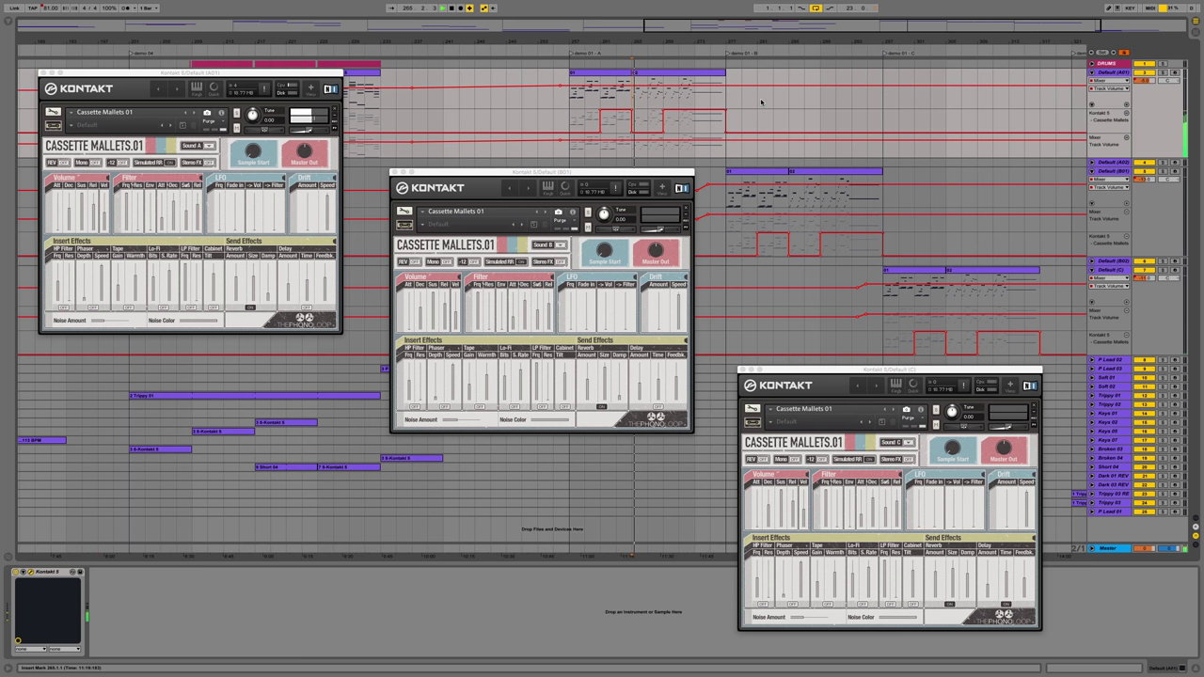
{"action": "left_click", "coordinate": [790, 201]}
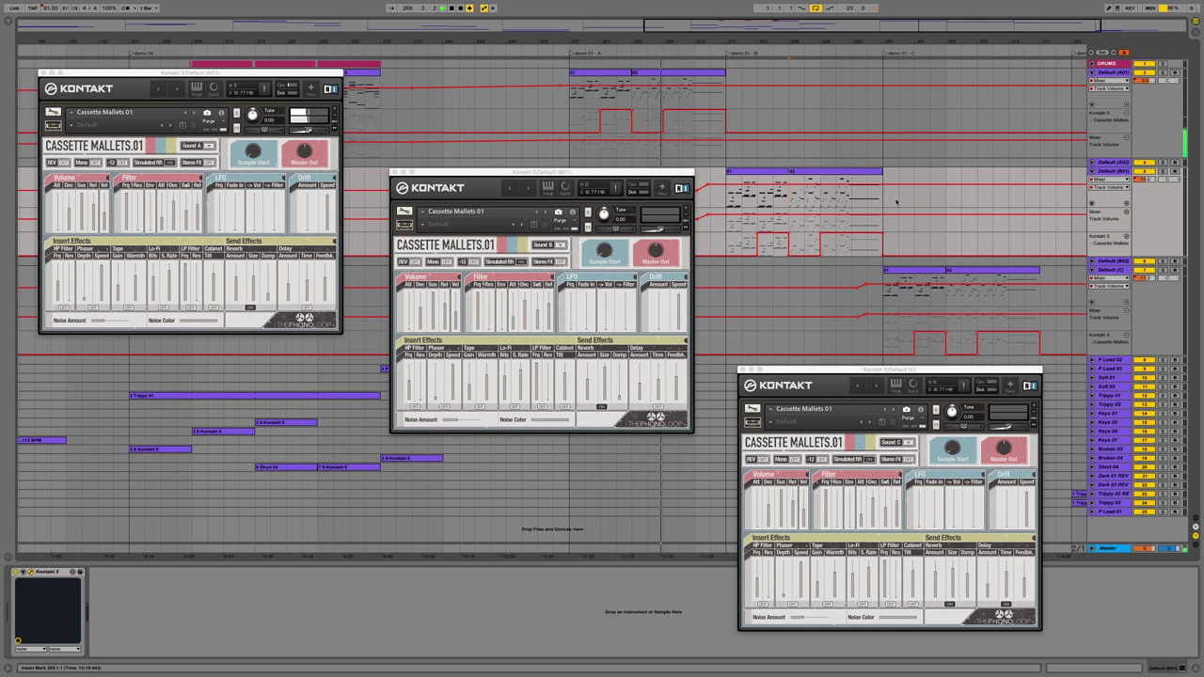
{"action": "key", "text": "space"}
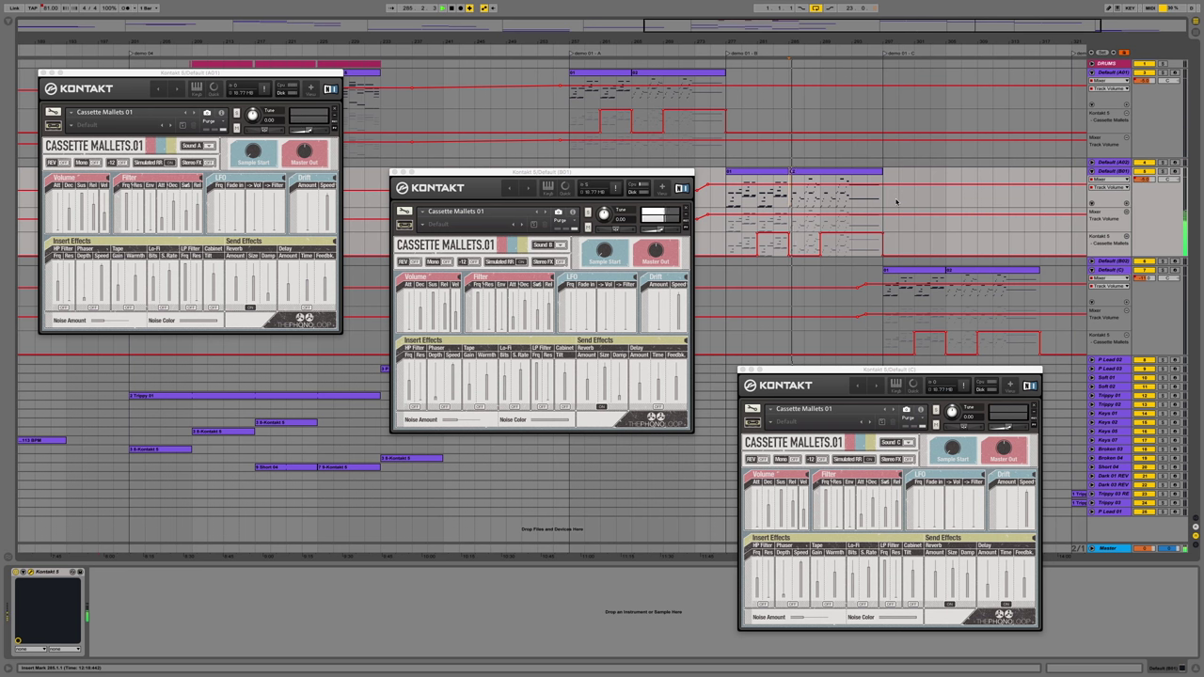
- Restart playback of demo 01 on the Sound B track and audition it from bar 305 on the Sound C track
{"action": "key", "text": "space"}
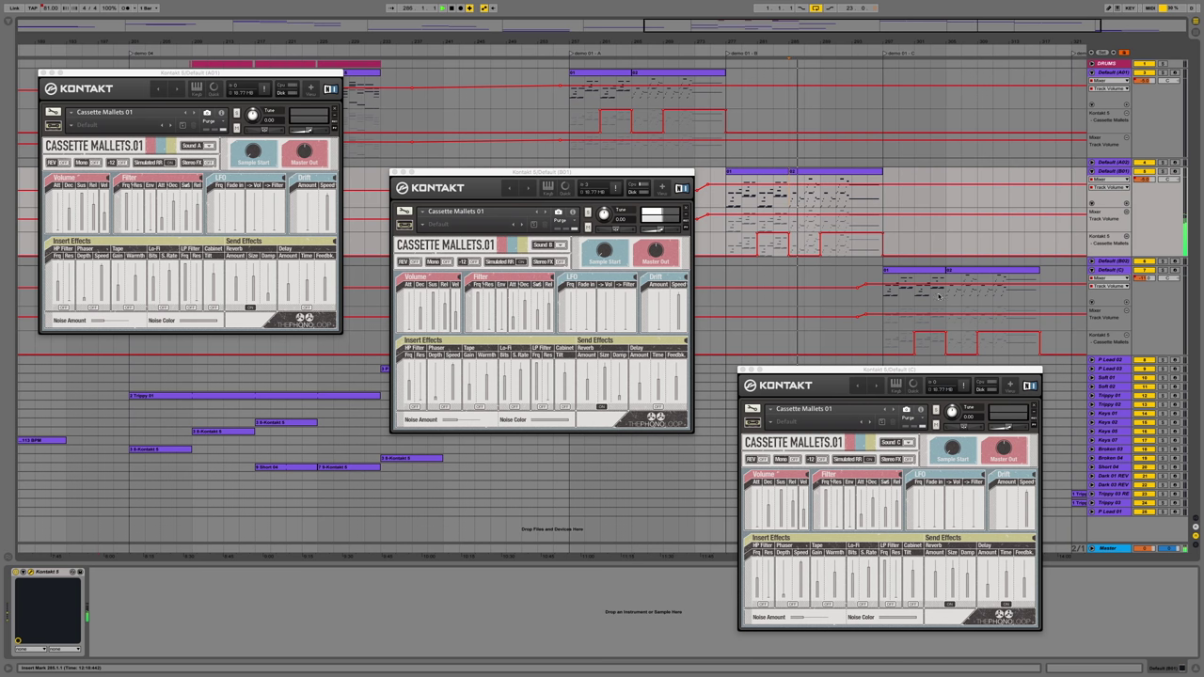
{"action": "left_click", "coordinate": [938, 296]}
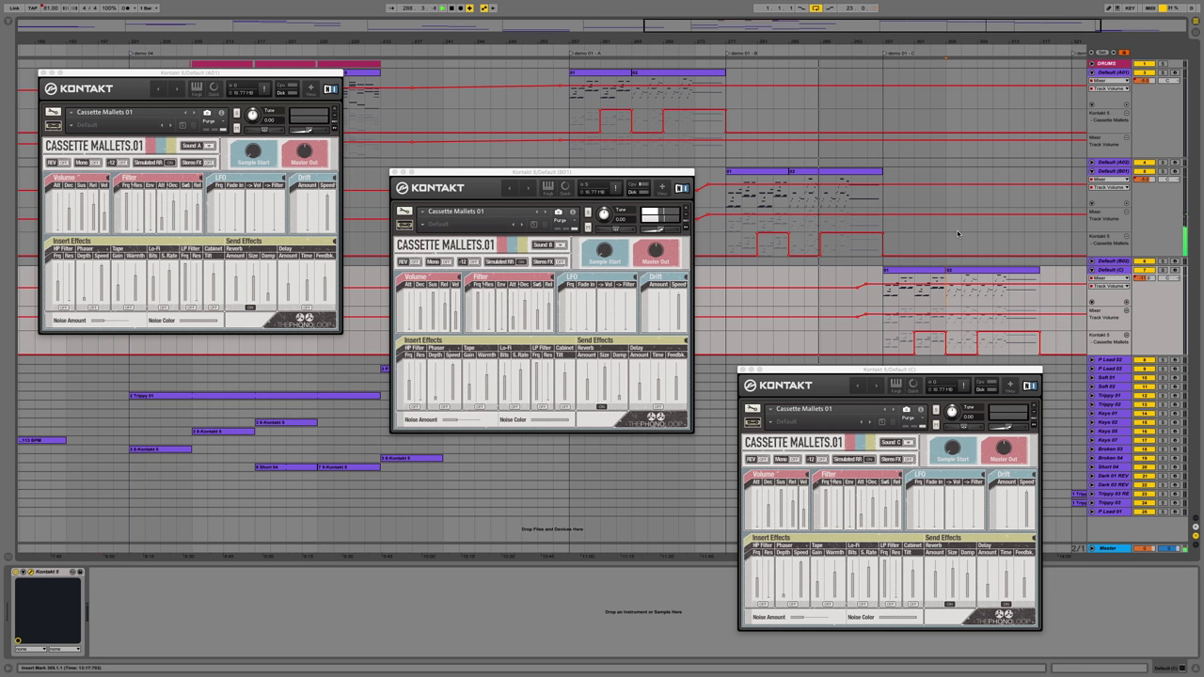
{"action": "key", "text": "space"}
{"action": "key", "text": "space"}
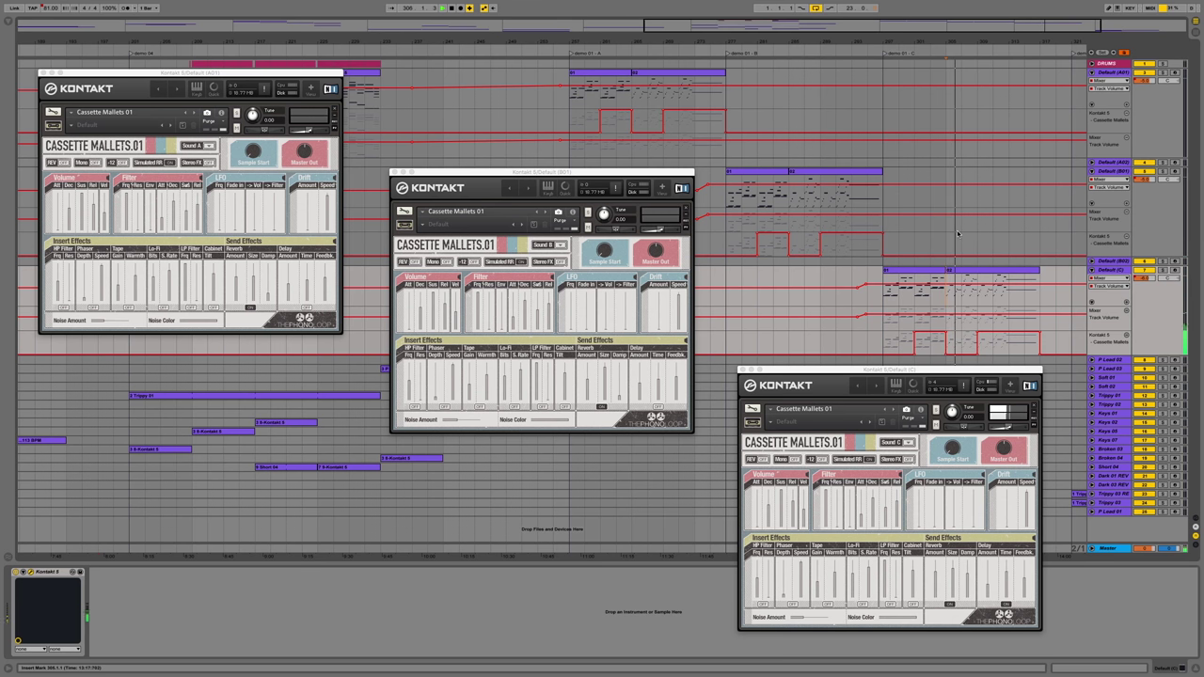
- Audition demo 01 from bar 269 on the Sound A track and from bar 289 on the Sound B track
{"action": "left_click", "coordinate": [658, 99]}
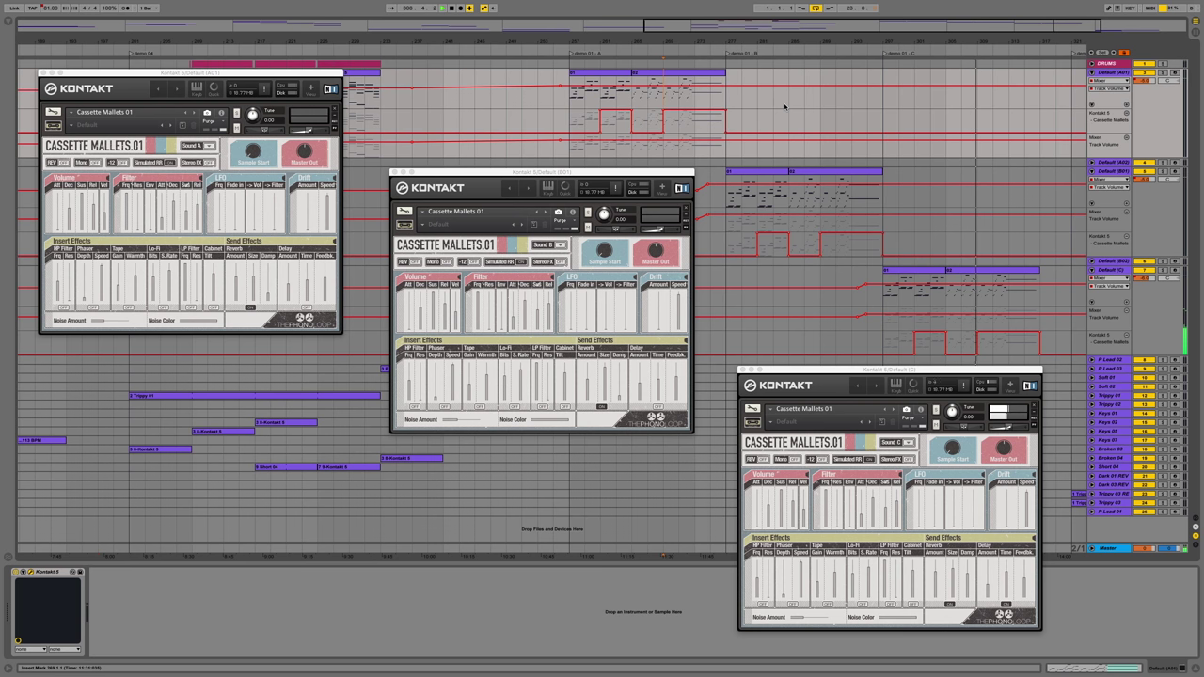
{"action": "left_click", "coordinate": [818, 198]}
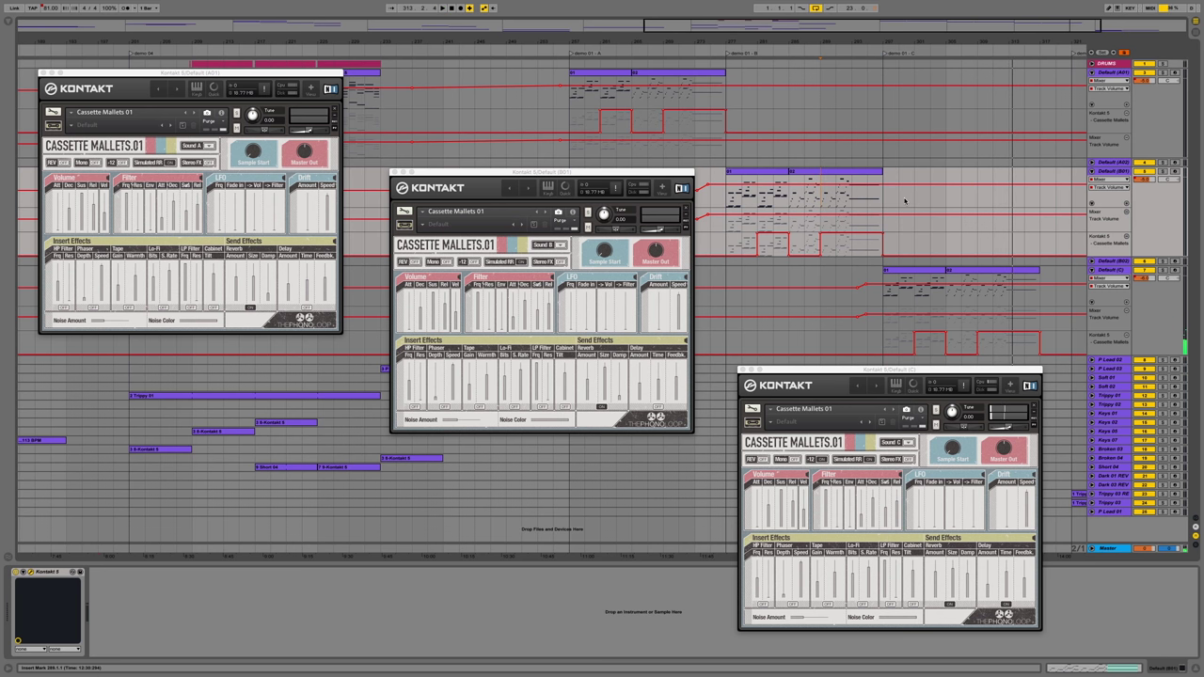
{"action": "key", "text": "space"}
{"action": "key", "text": "space"}
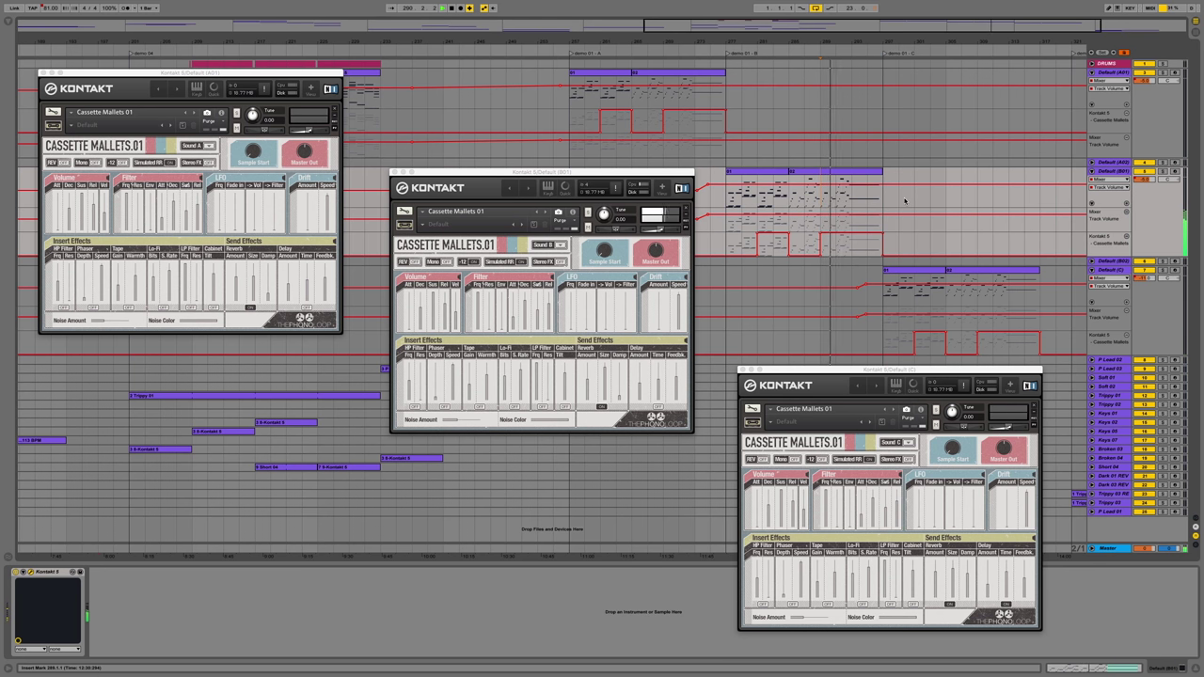
{"action": "left_click", "coordinate": [613, 266]}
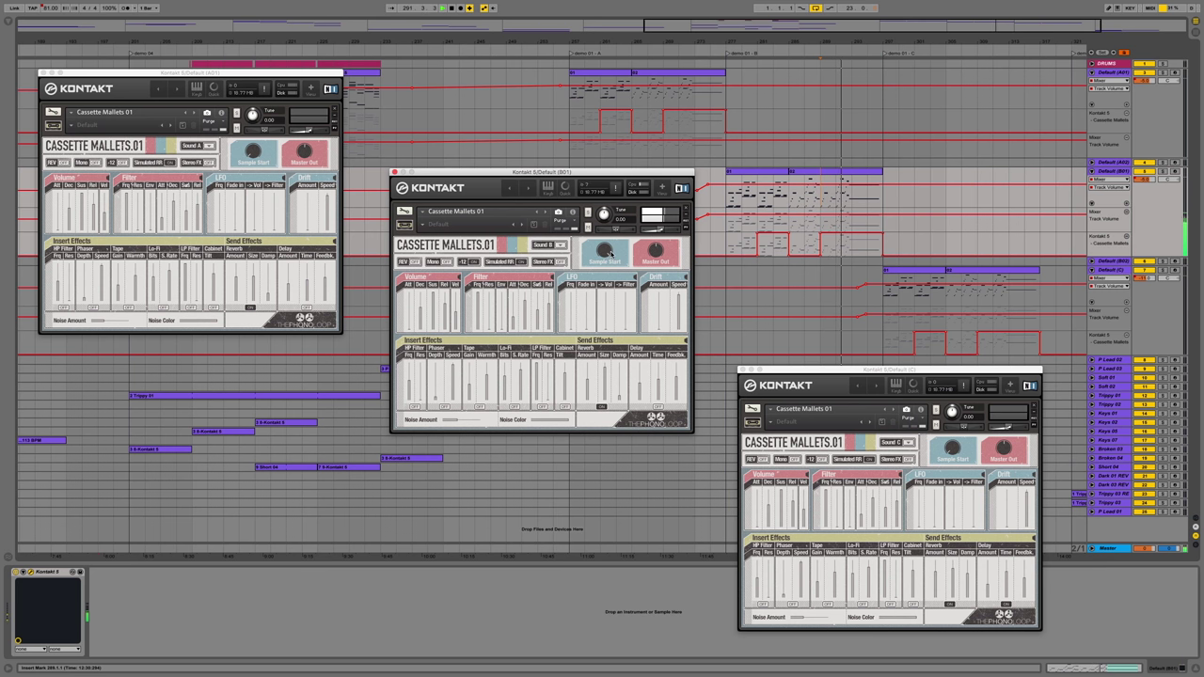
- Replay demo 01 from bar 269 on the Sound A track and bring that track's instrument window into focus
{"action": "left_click", "coordinate": [664, 104]}
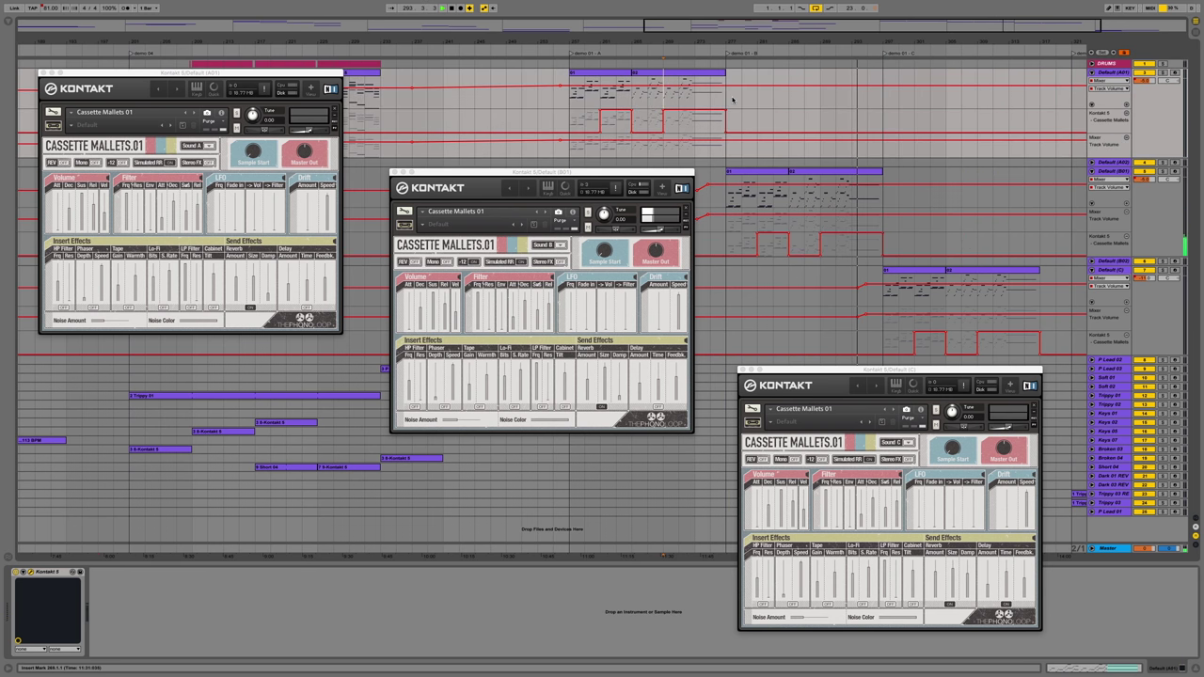
{"action": "key", "text": "space"}
{"action": "key", "text": "space"}
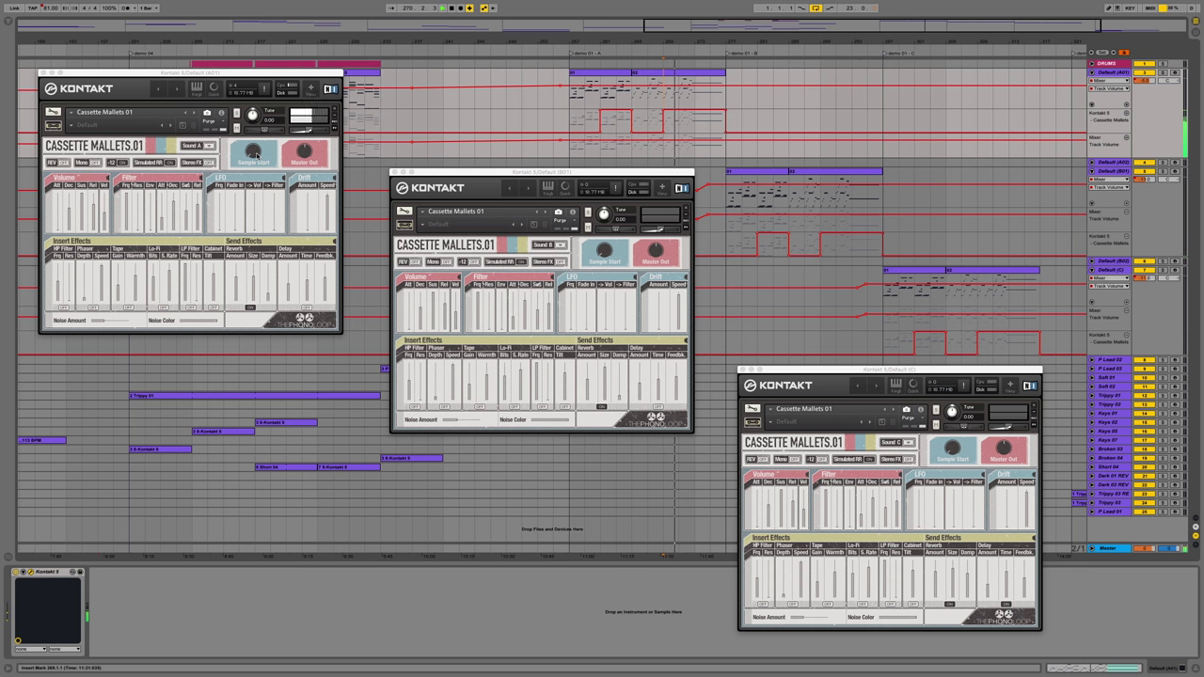
{"action": "left_click", "coordinate": [255, 93]}
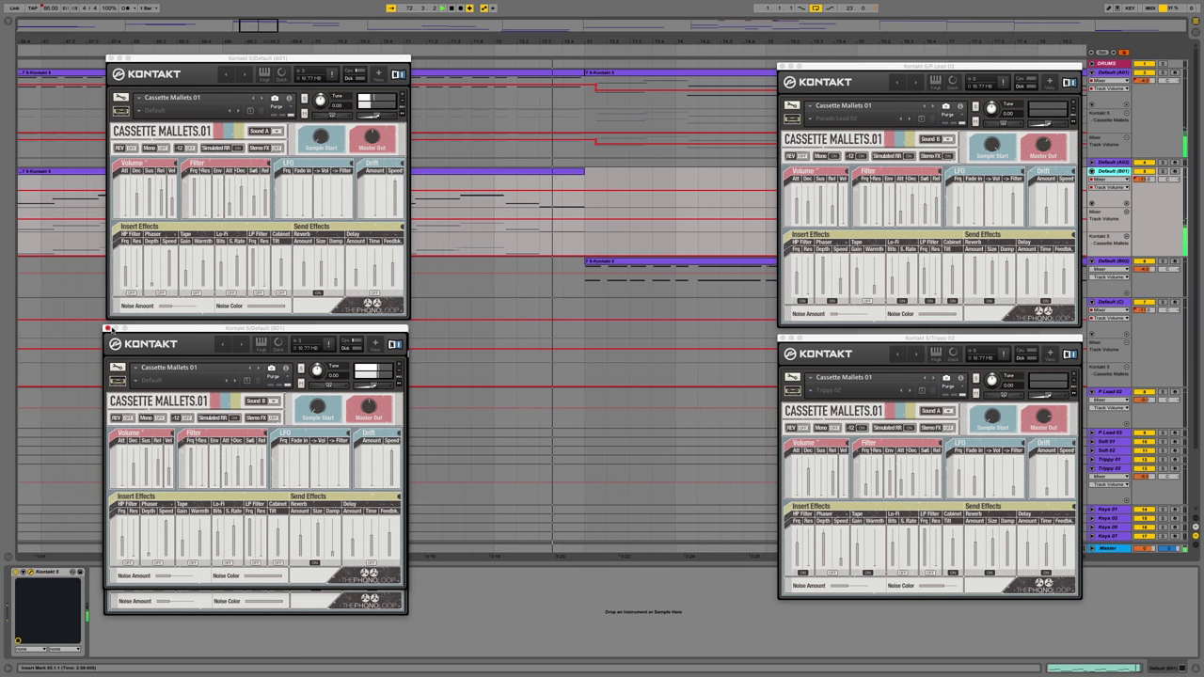
- Close the Default (B01) and Default (B02) instrument windows in turn during playback and move the Default (C) window into their place
{"action": "left_click", "coordinate": [108, 328]}
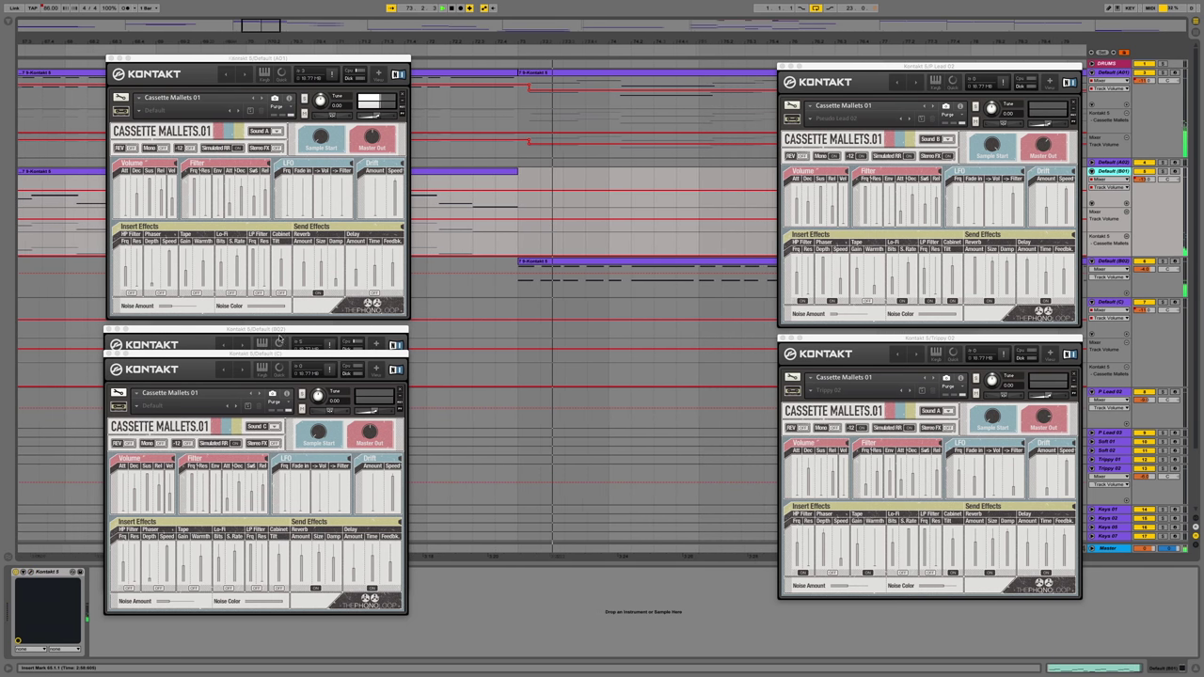
{"action": "left_click", "coordinate": [278, 340]}
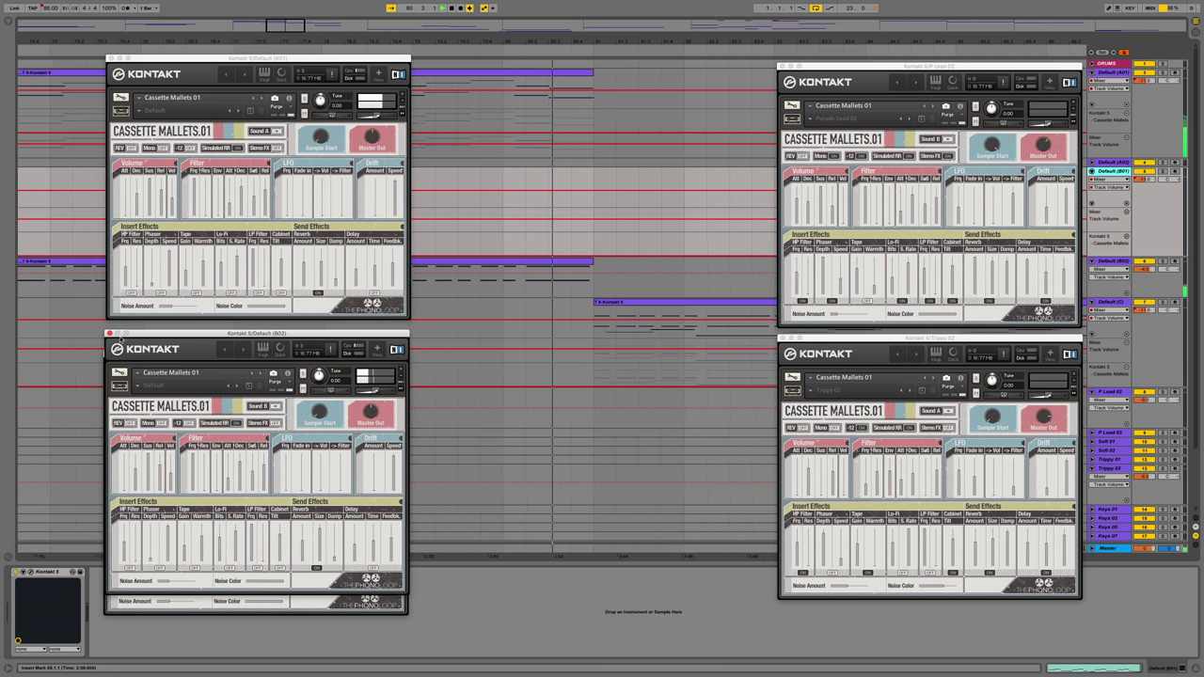
{"action": "key", "text": "super+w"}
{"action": "left_click_drag", "start_coordinate": [181, 350], "coordinate": [202, 334]}
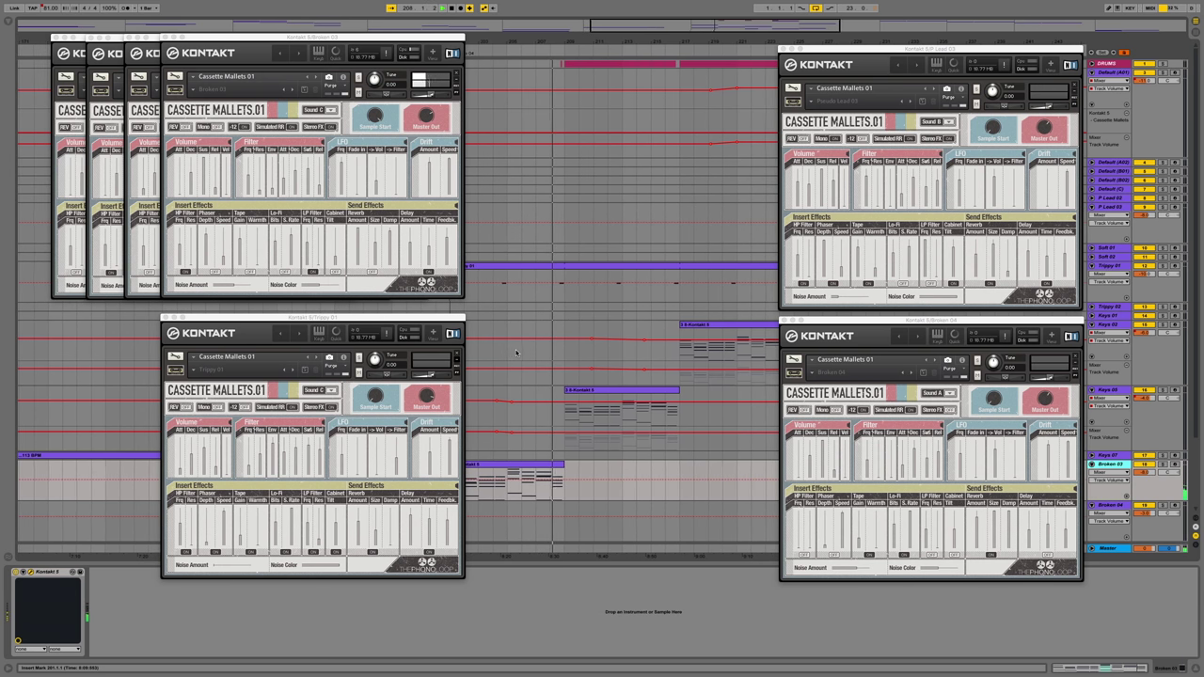
- Close the Broken 03 and Keys 05 instrument windows in turn during playback, moving the Keys 05 and Keys 02 windows into the vacated place
{"action": "left_click", "coordinate": [166, 37]}
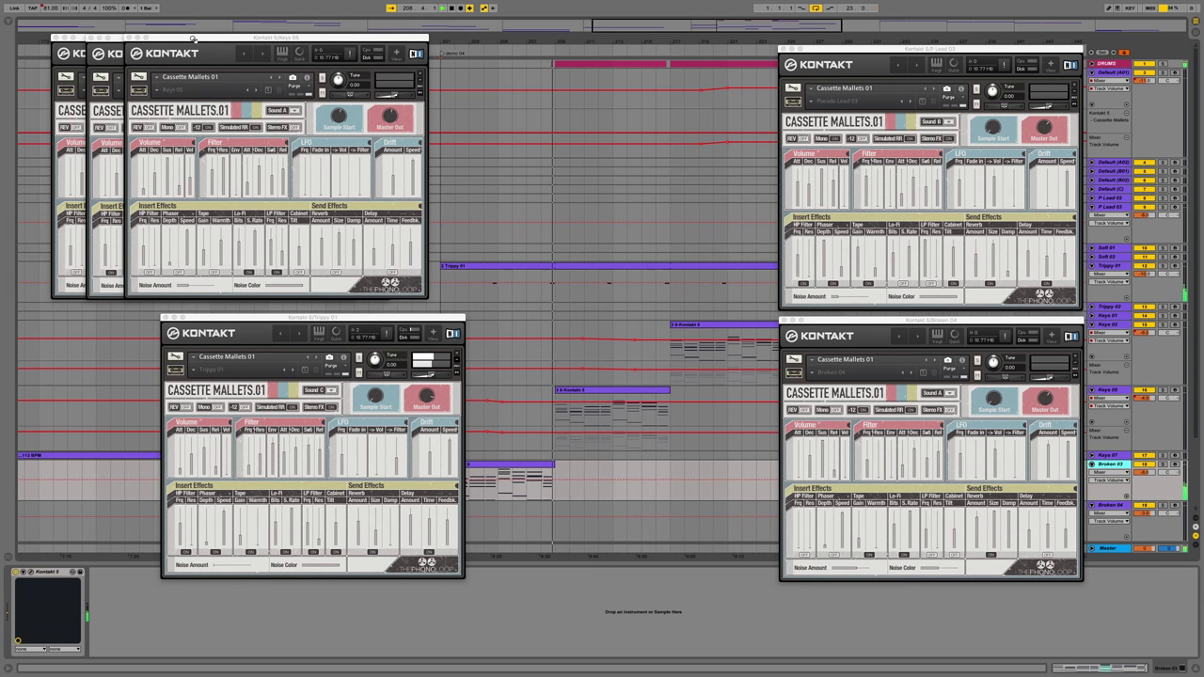
{"action": "left_click_drag", "start_coordinate": [203, 39], "coordinate": [241, 42]}
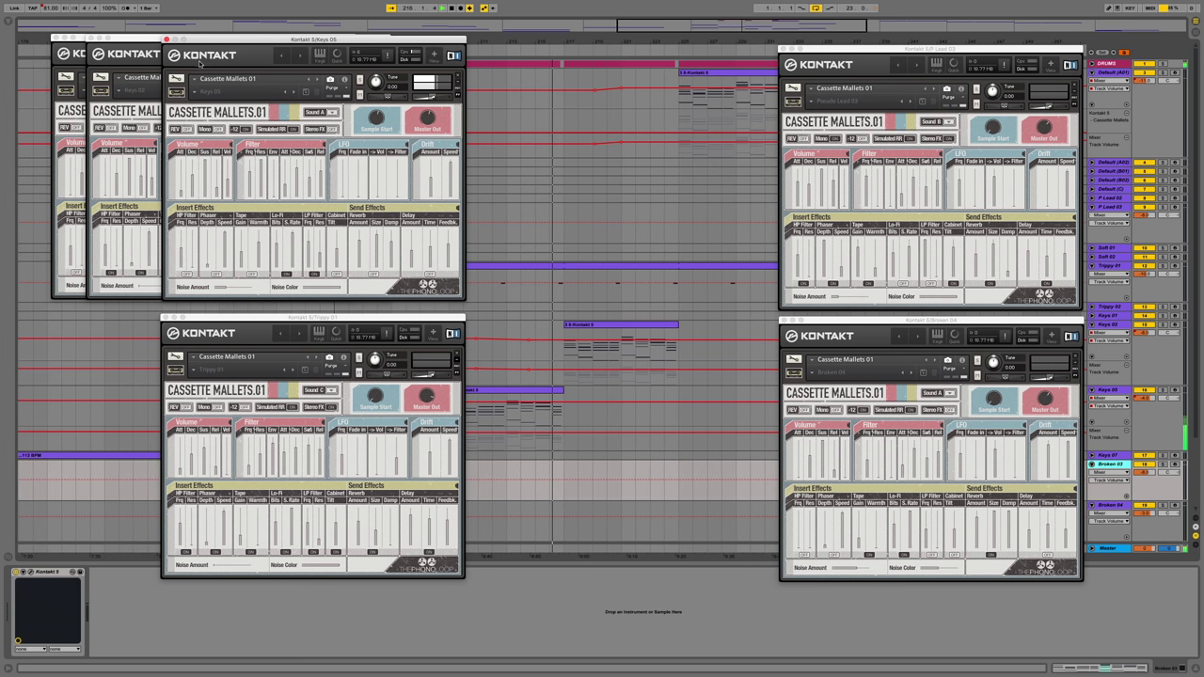
{"action": "left_click", "coordinate": [167, 40]}
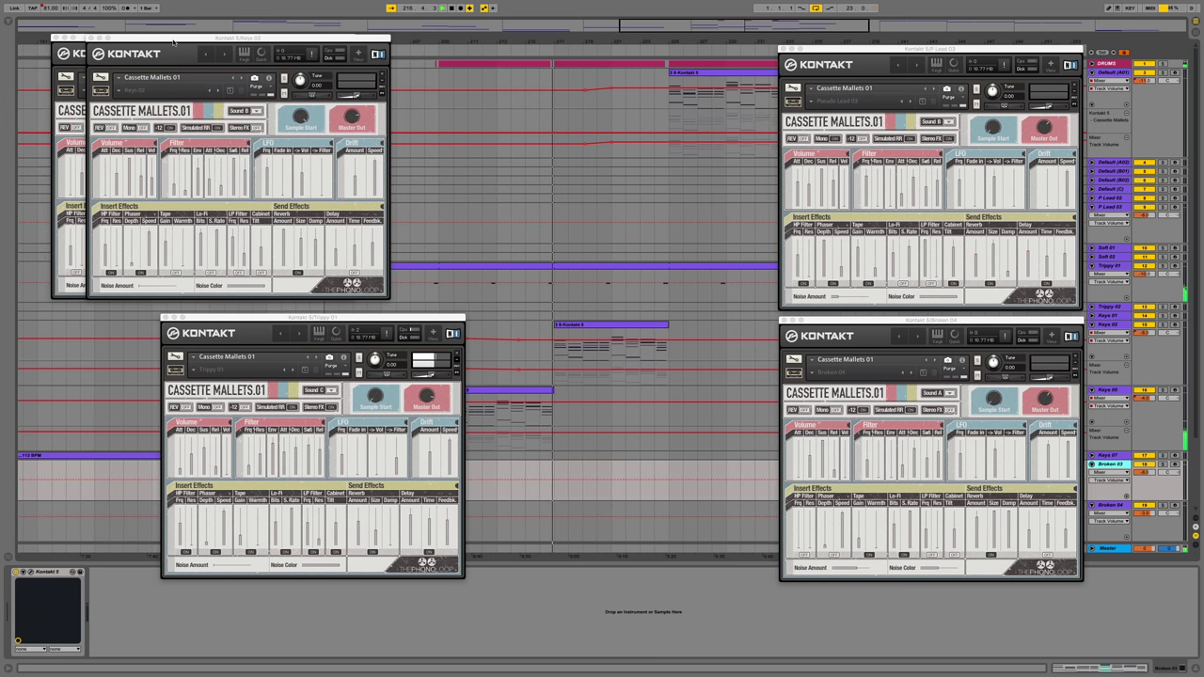
{"action": "left_click_drag", "start_coordinate": [173, 41], "coordinate": [248, 41]}
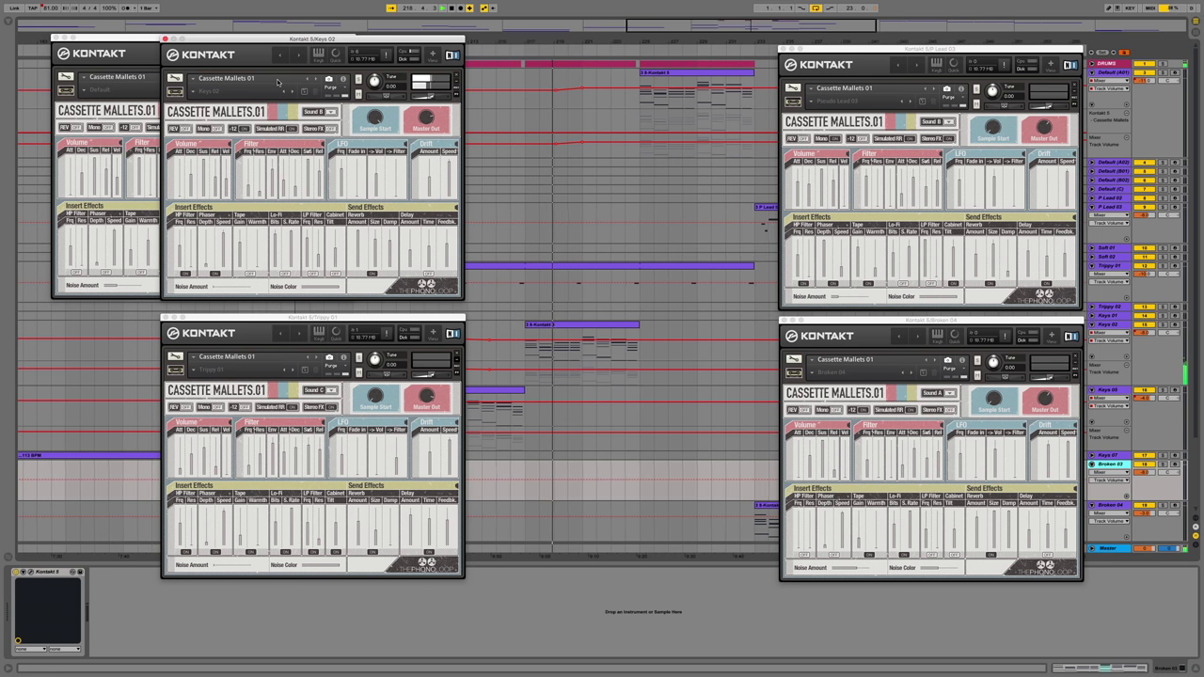
- Select the Short 04 track and place its Kontakt instrument window over the Trippy 01 window
{"action": "scroll", "coordinate": [1113, 461], "scroll_direction": "down", "scroll_amount": 5}
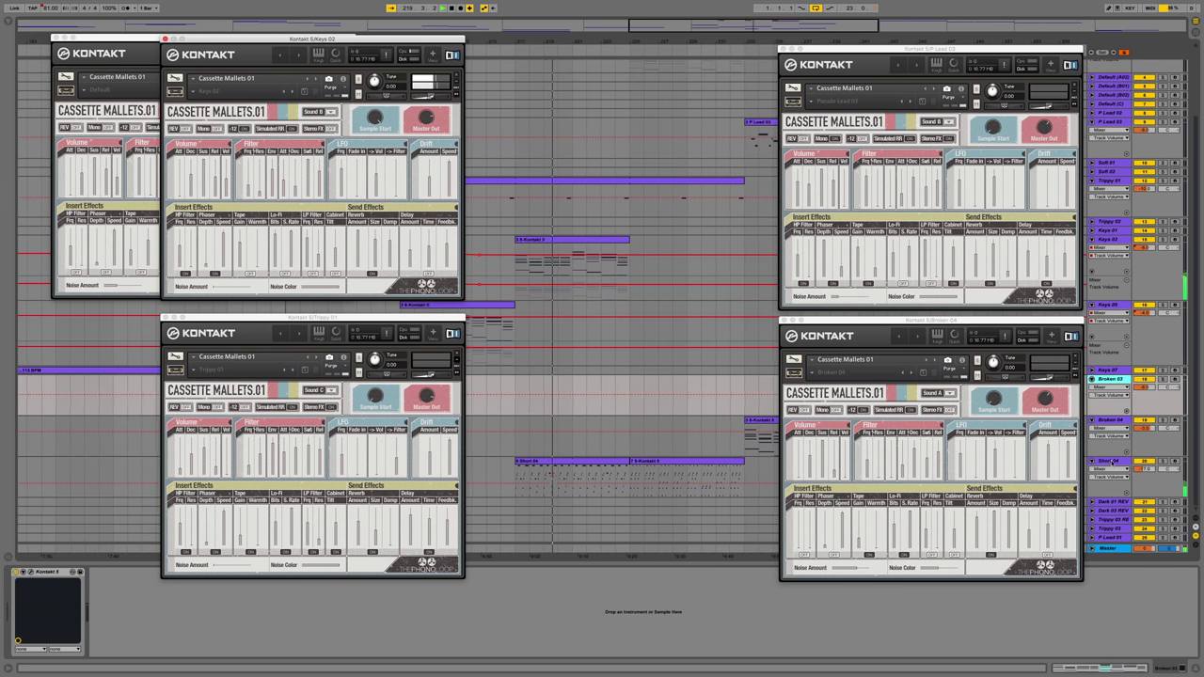
{"action": "left_click", "coordinate": [1113, 461]}
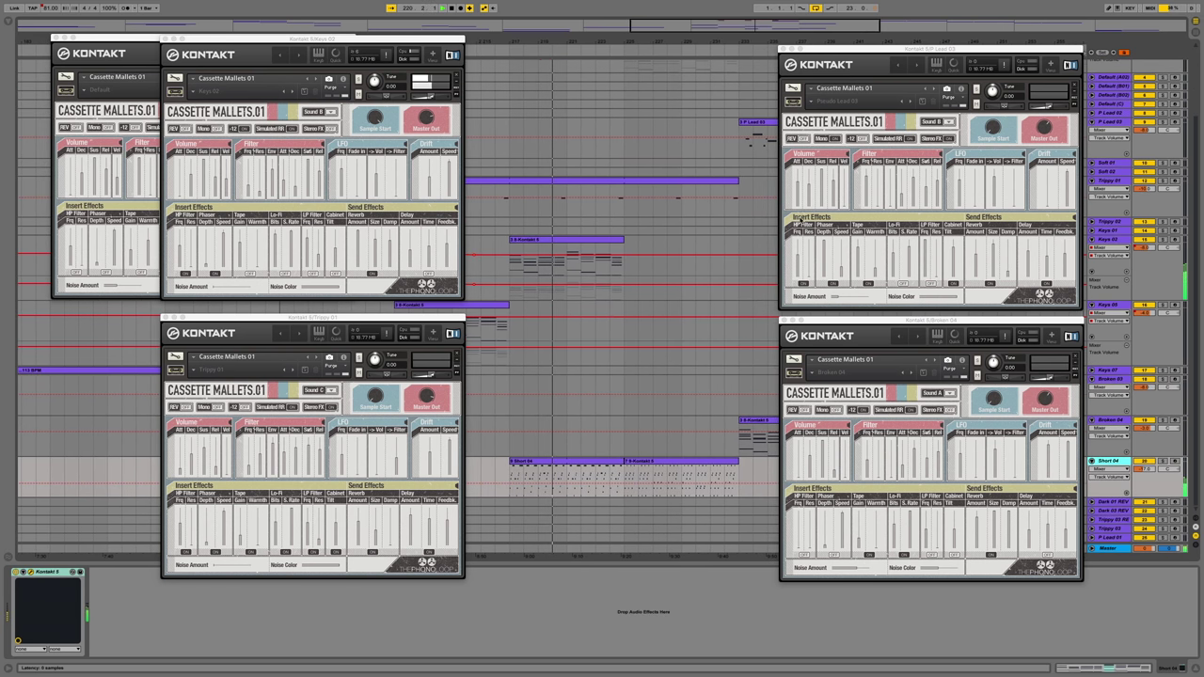
{"action": "left_click_drag", "start_coordinate": [526, 84], "coordinate": [337, 318]}
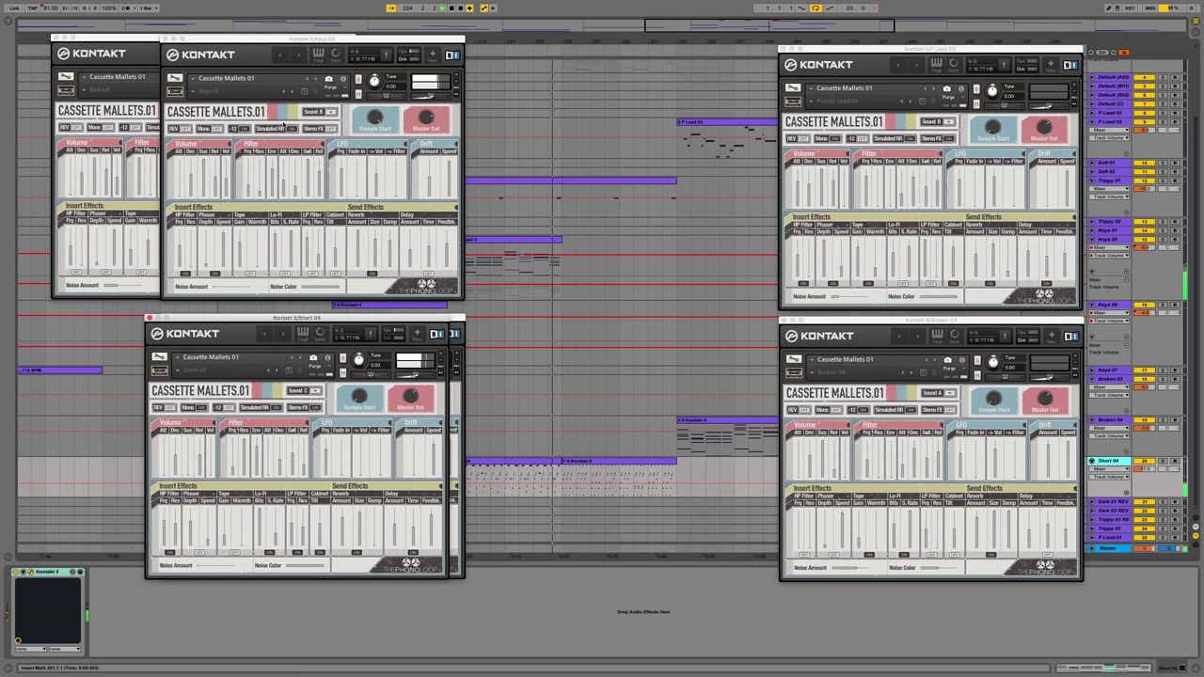
- Replace the Keys 02 instrument window with the Default (A01) window and fold the Keys 02 track in the arrangement
{"action": "left_click", "coordinate": [165, 40]}
{"action": "left_click_drag", "start_coordinate": [186, 40], "coordinate": [295, 40]}
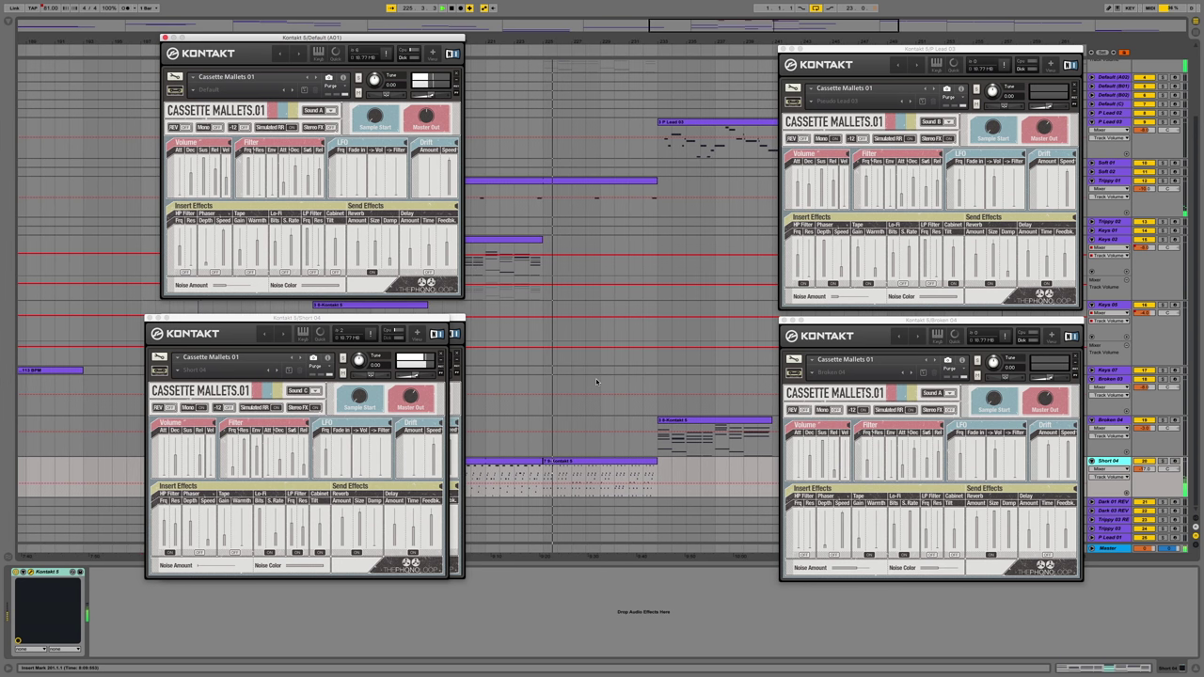
{"action": "scroll", "coordinate": [595, 381], "scroll_direction": "up", "scroll_amount": 3}
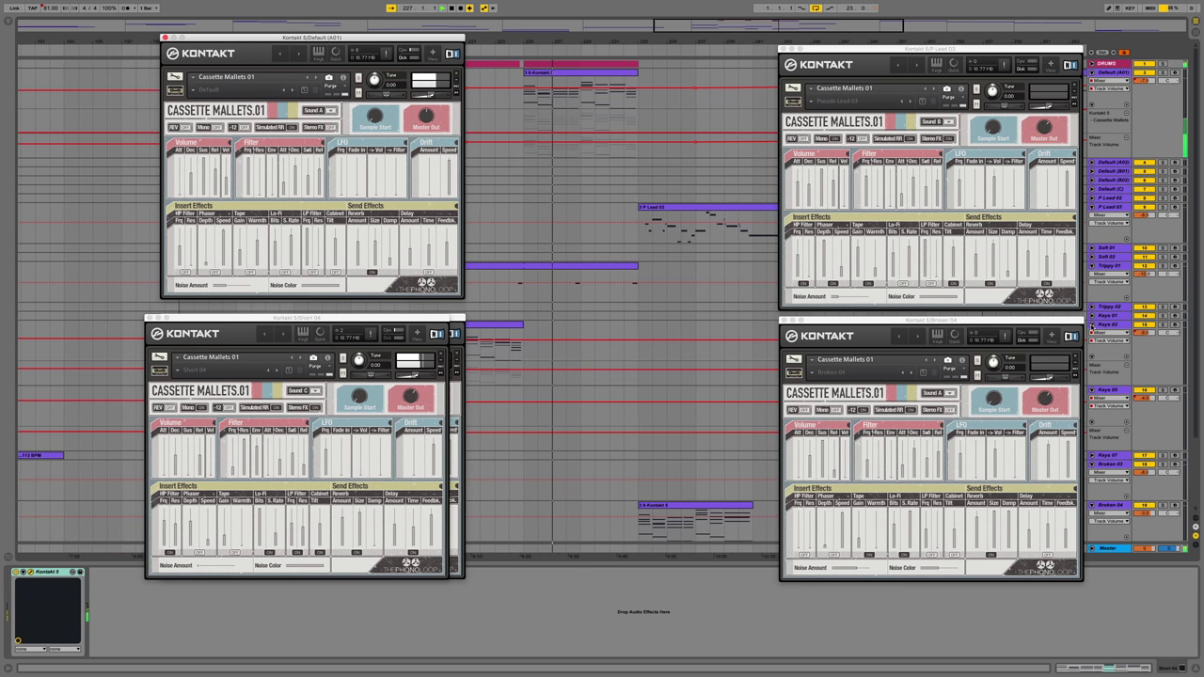
{"action": "scroll", "coordinate": [1091, 326], "scroll_direction": "down", "scroll_amount": 2}
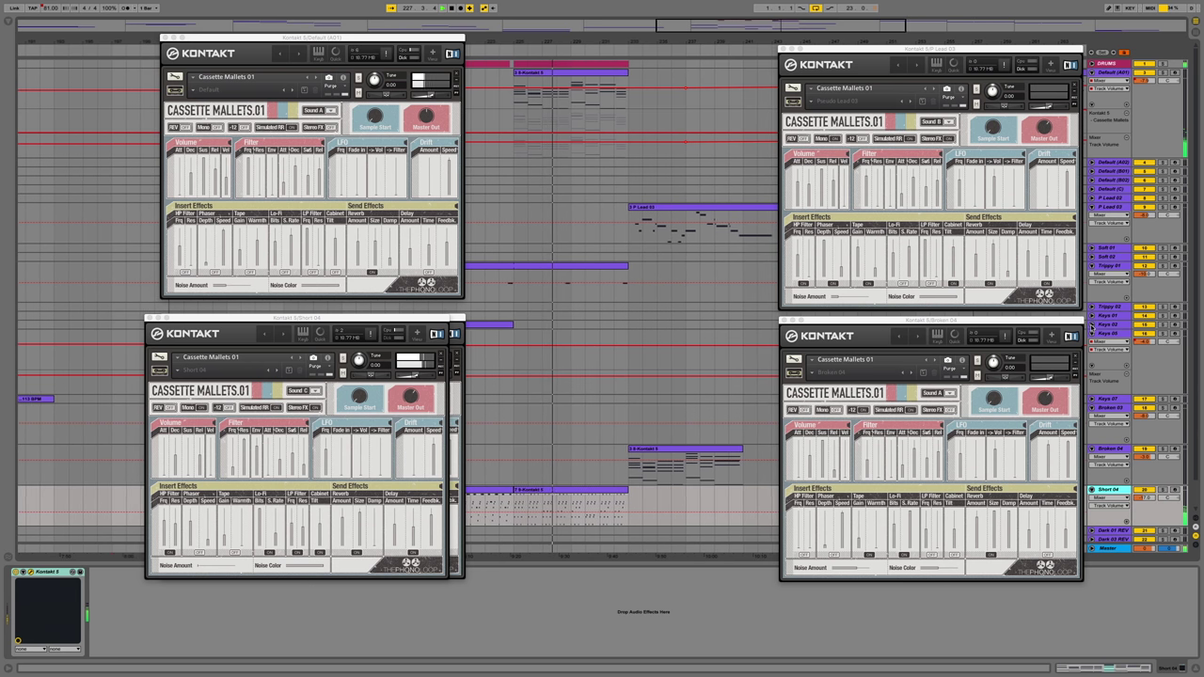
{"action": "scroll", "coordinate": [1091, 334], "scroll_direction": "down", "scroll_amount": 2}
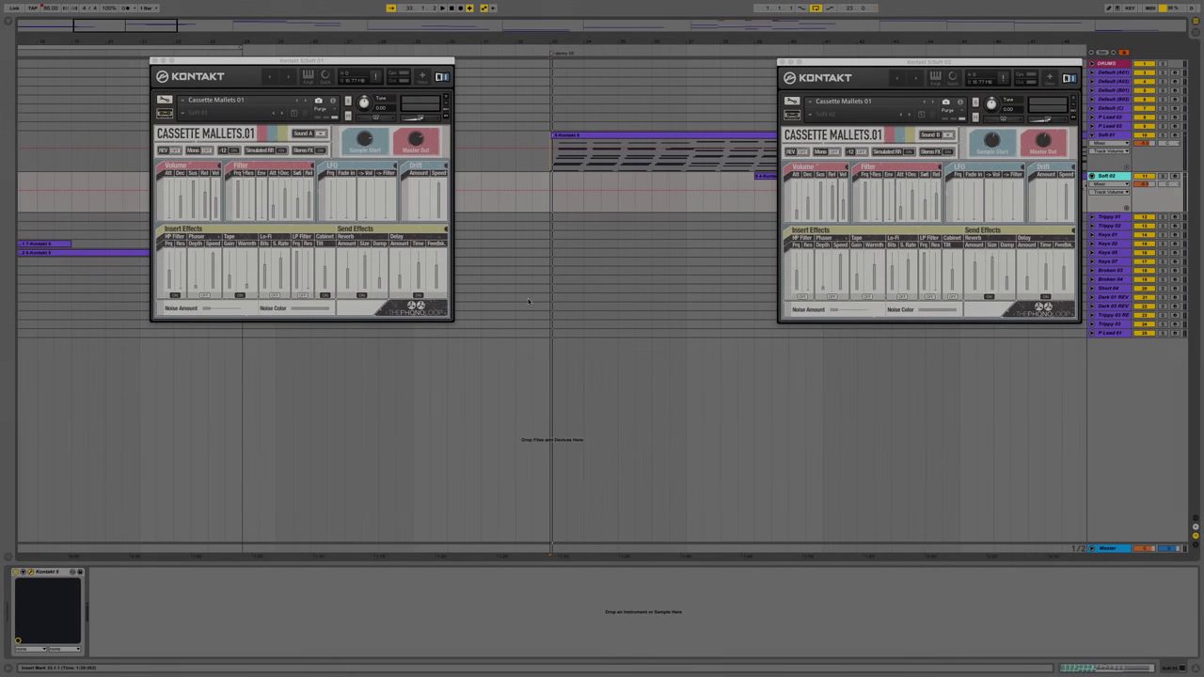
- Play the demo section starting at bar 33 on the Soft 01 track
{"action": "key", "text": "space"}
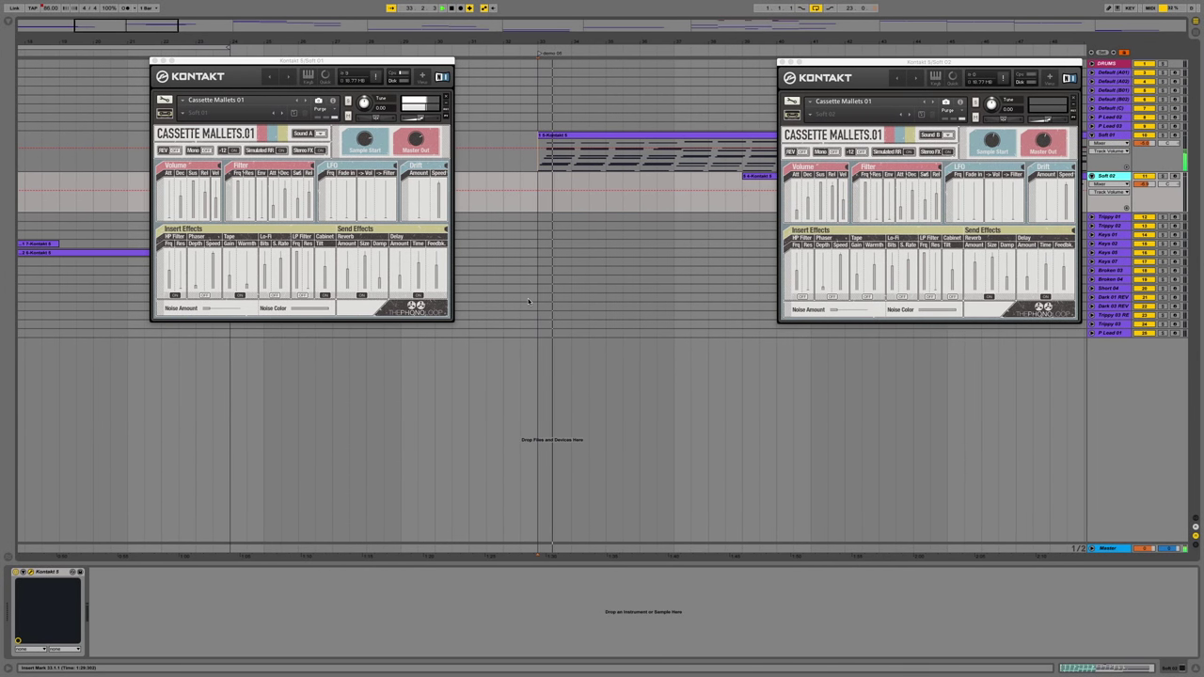